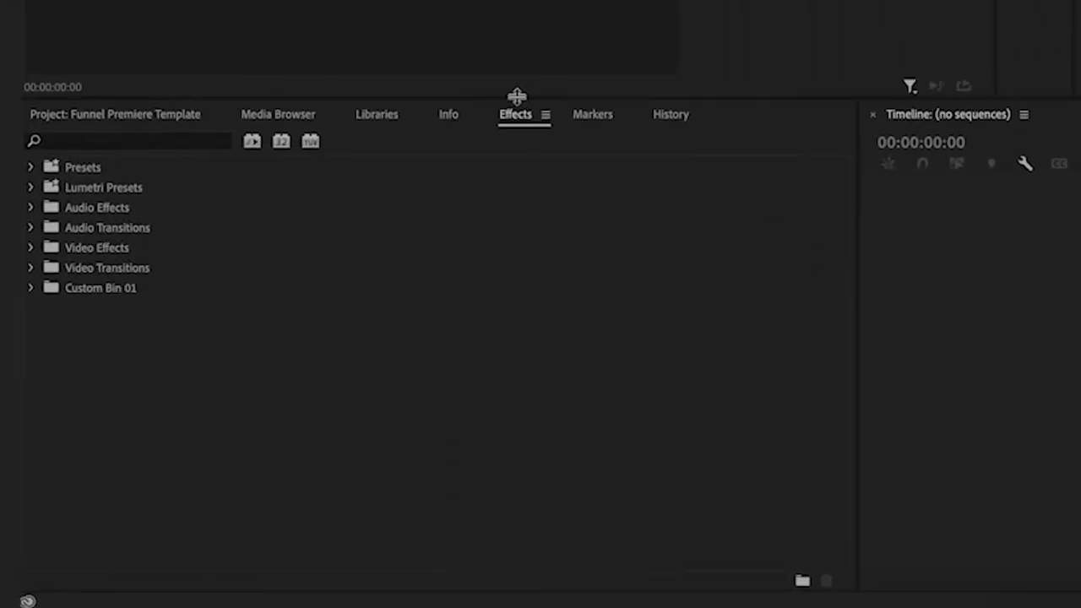
Step: Show the project bins in List View, expand FINAL and open the Final 1920 x 2500 sequence
left_click(43, 377)
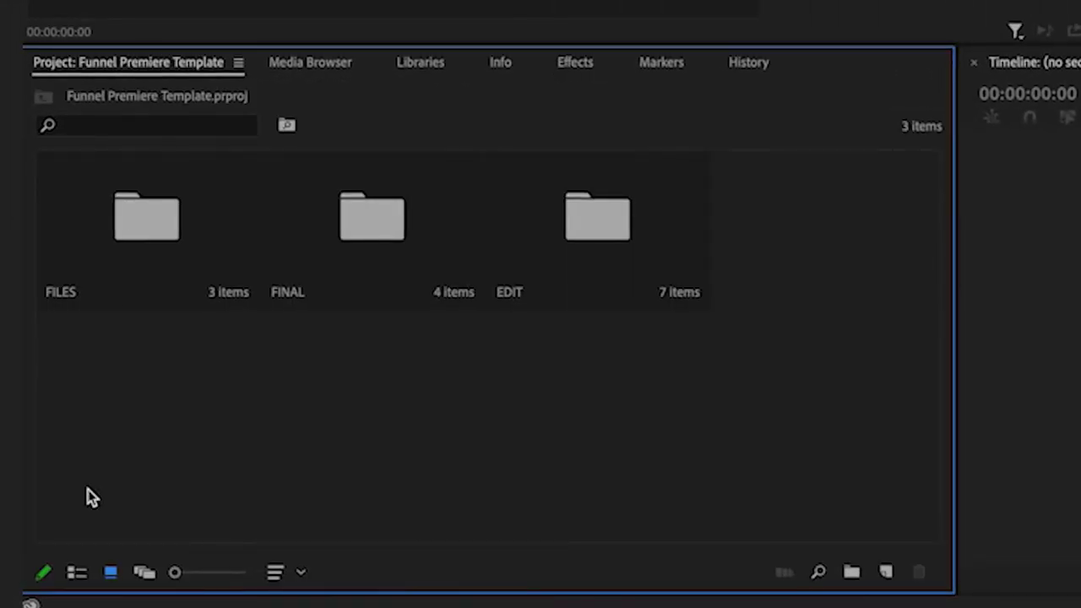
left_click(77, 573)
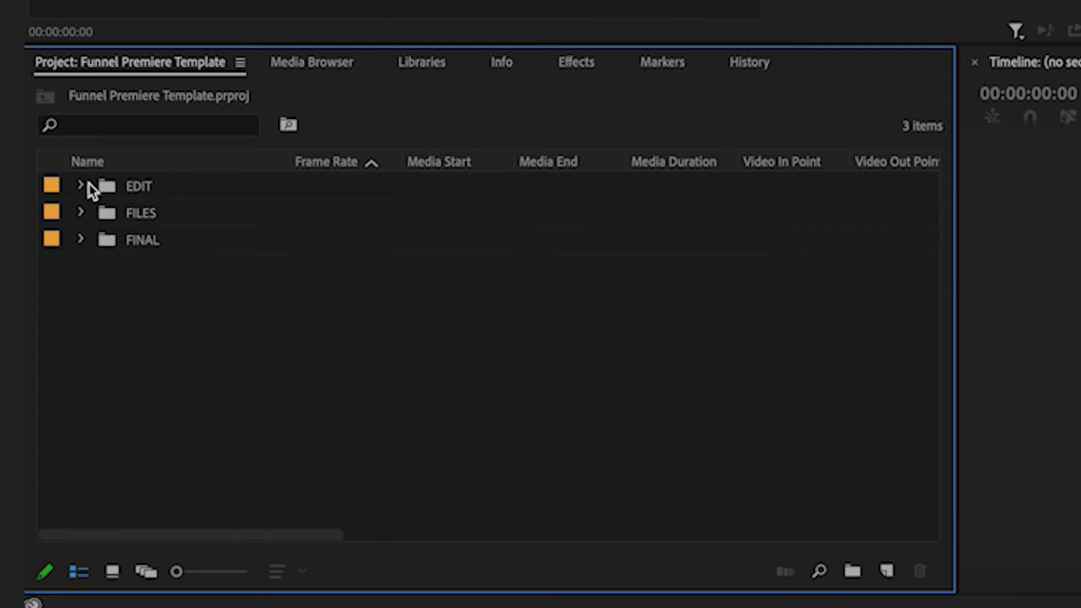
left_click(81, 240)
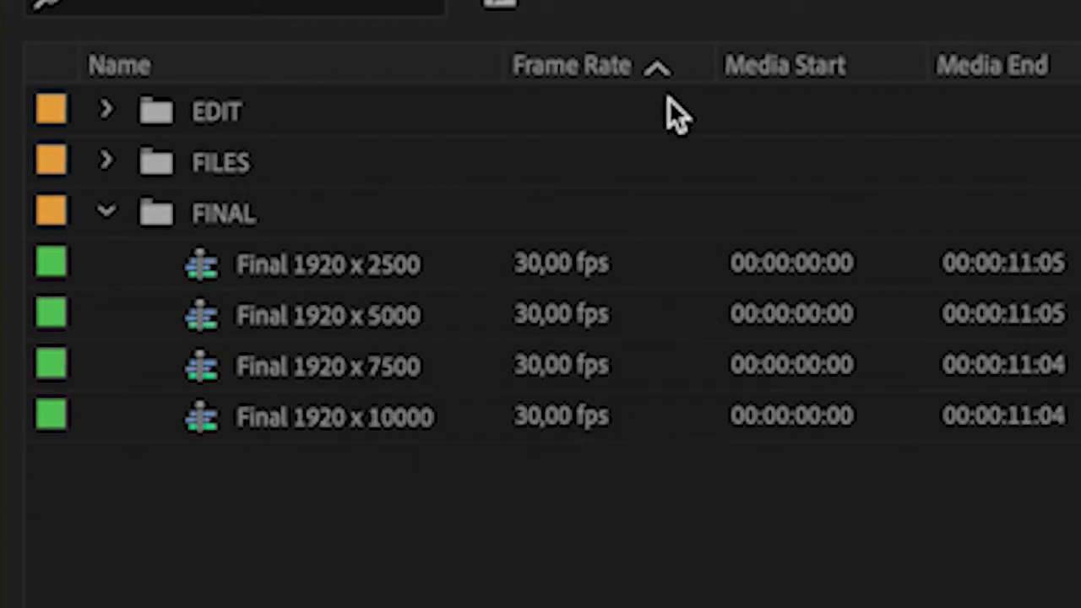
double_click(203, 266)
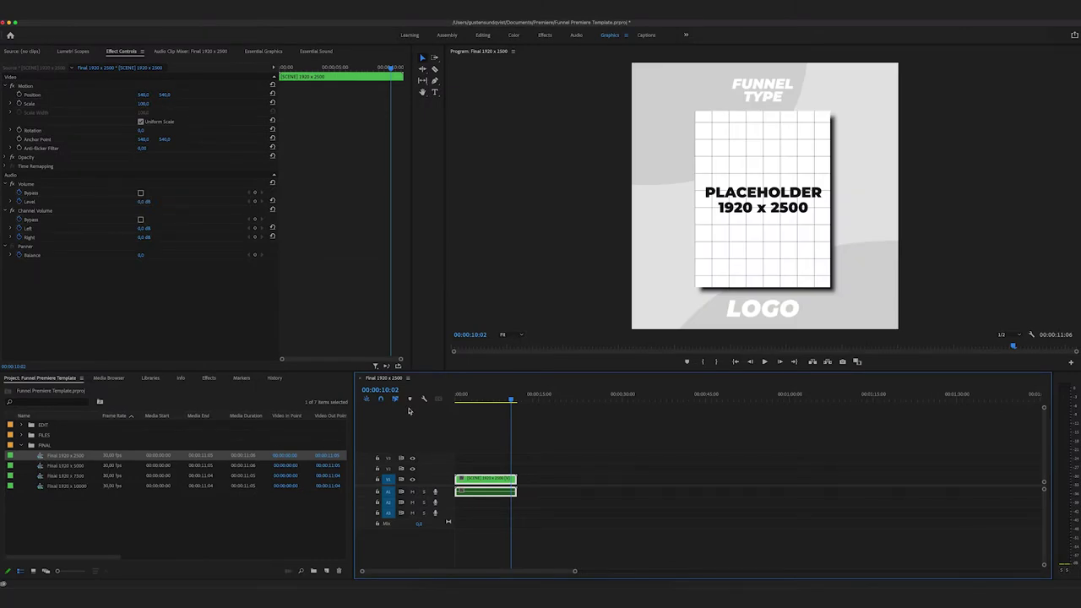
Step: Play the 1920 x 2500 placeholder from the start, then open and play Final 1920 x 5000
left_click_drag(477, 400, 451, 400)
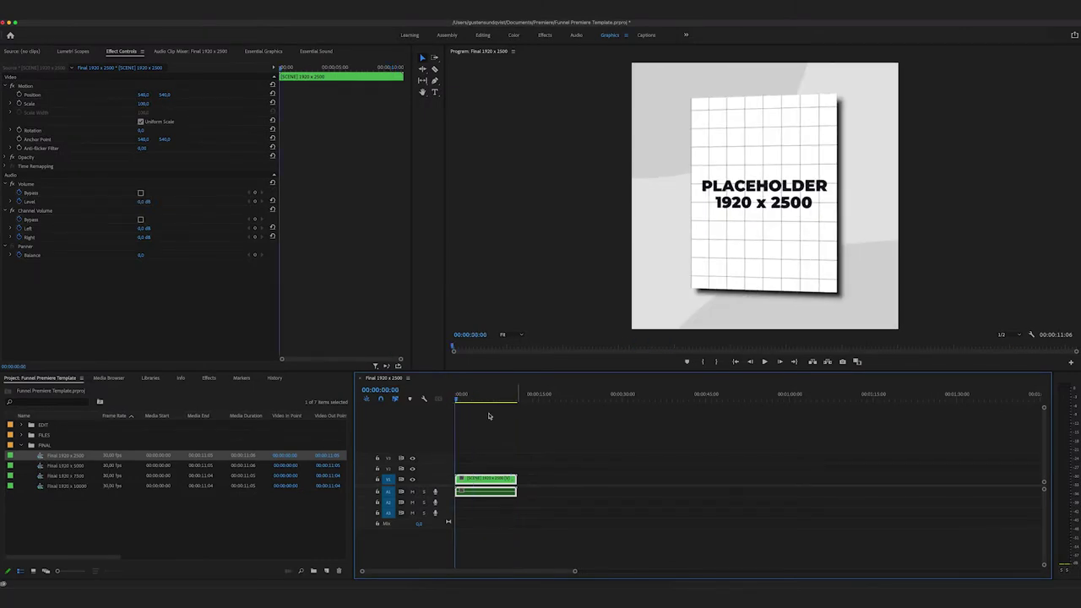
left_click(764, 363)
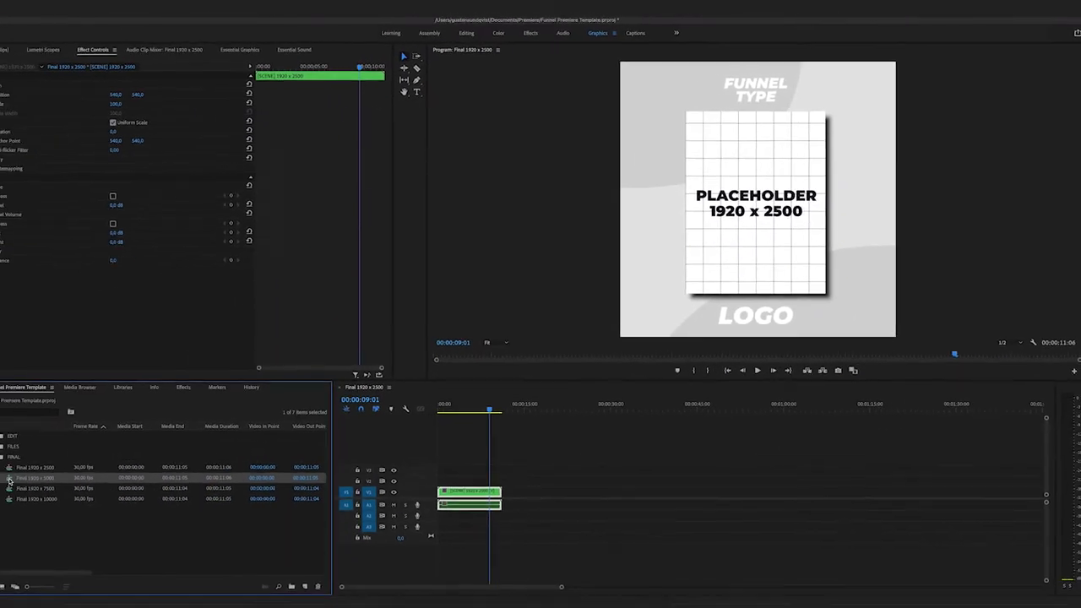
double_click(10, 479)
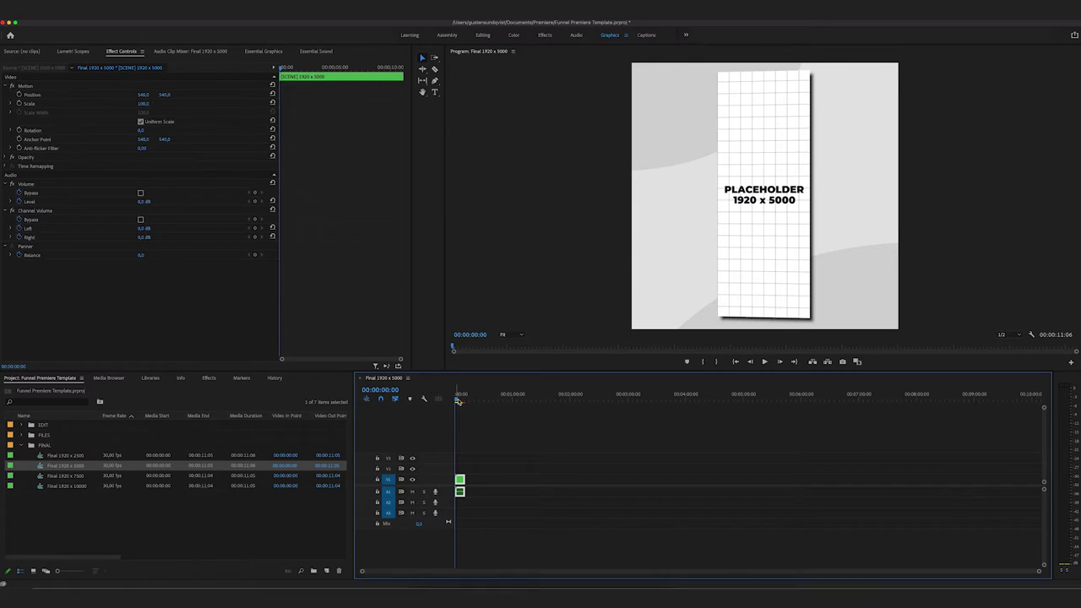
key("space")
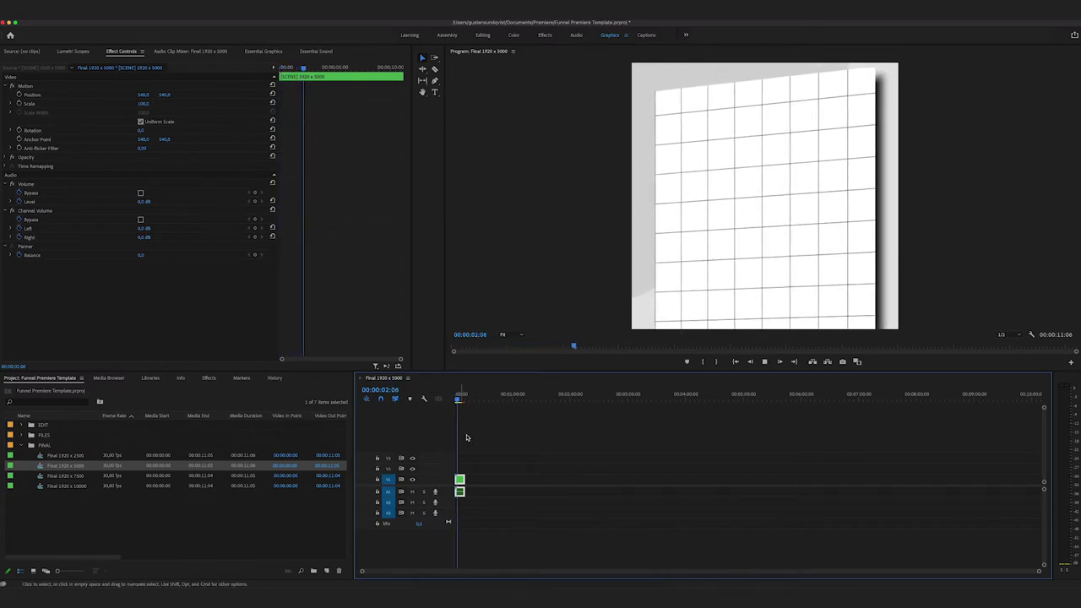
left_click(457, 401)
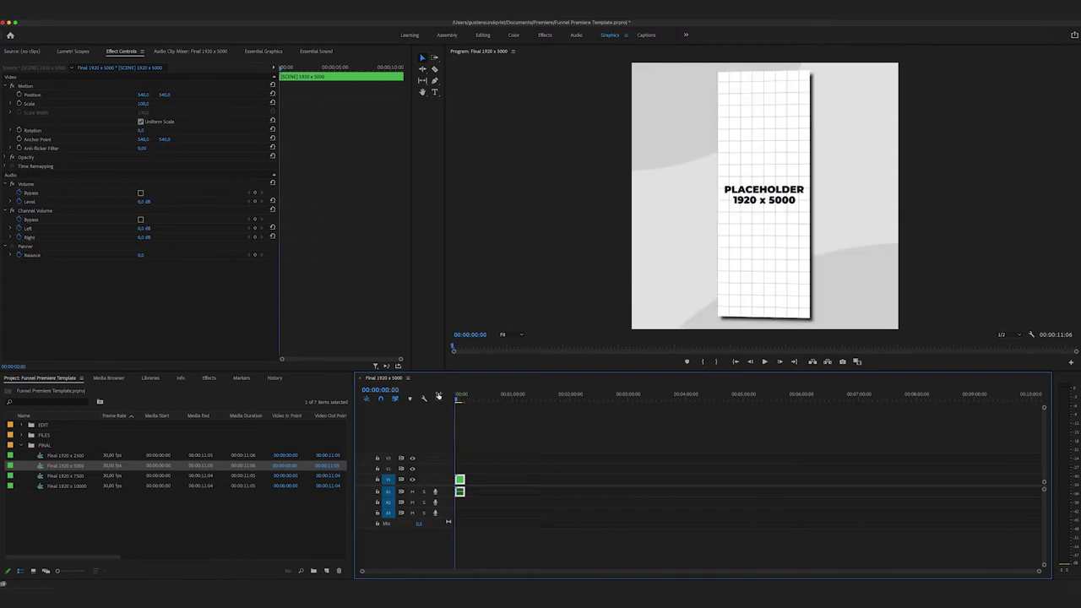
Step: Briefly open and close Final 1920 x 7500, then collapse FINAL and expand the EDIT bin
double_click(42, 478)
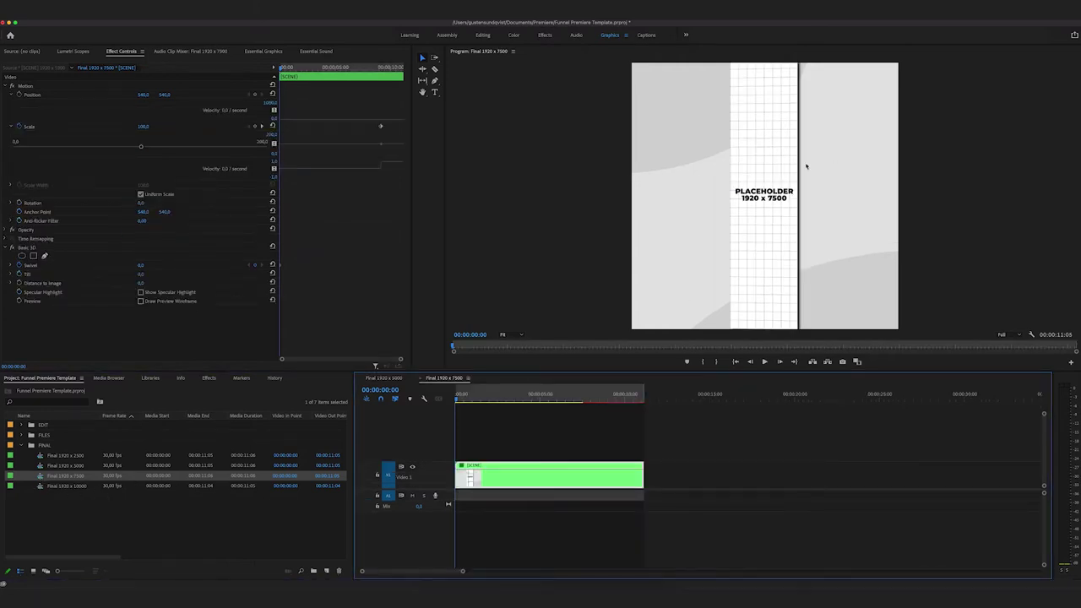
left_click(421, 380)
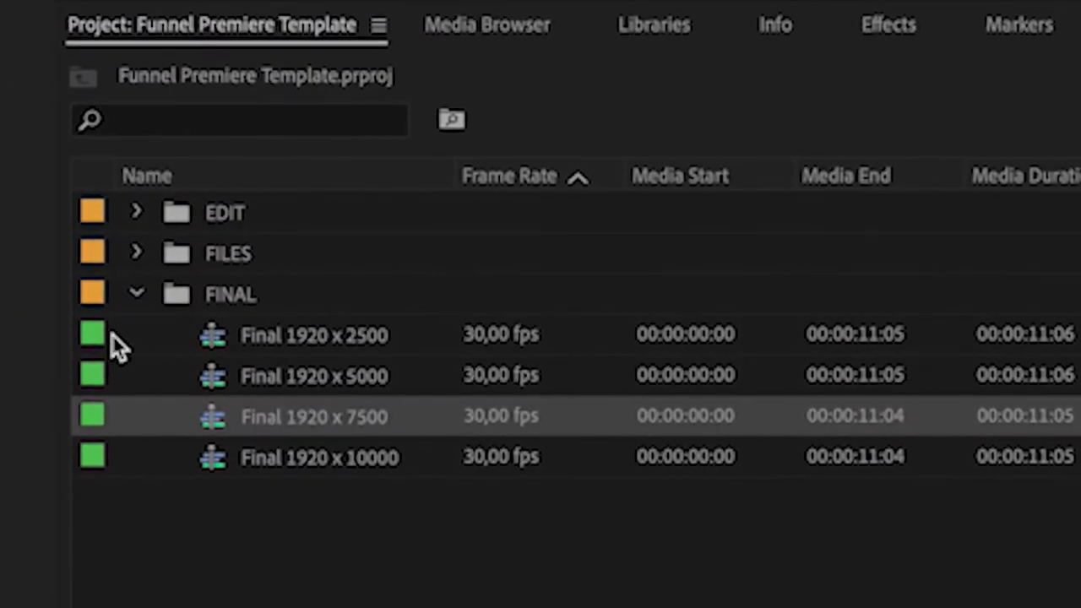
left_click(133, 296)
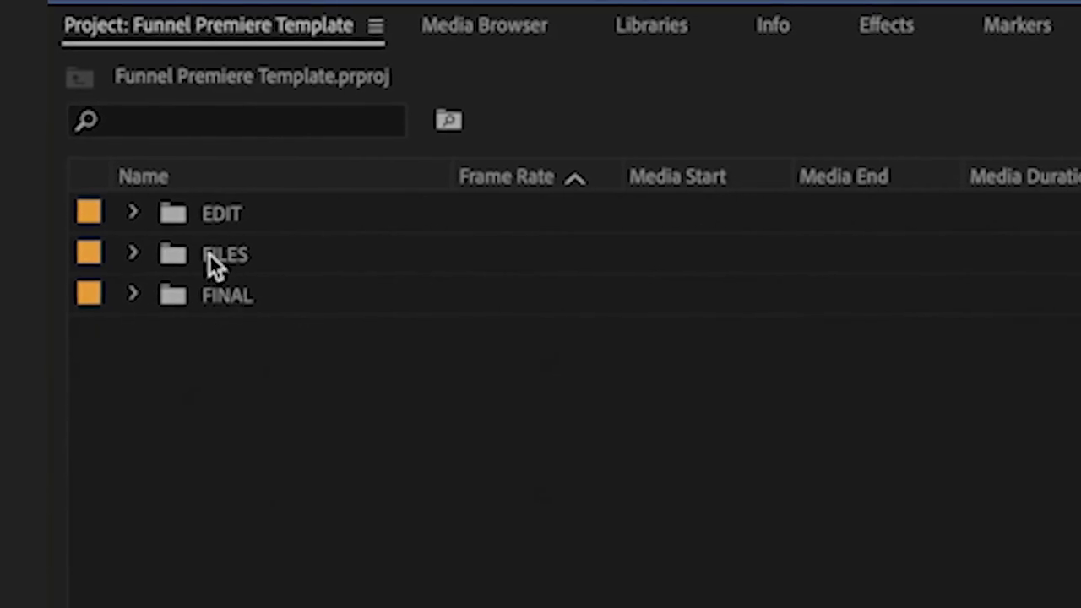
left_click(132, 214)
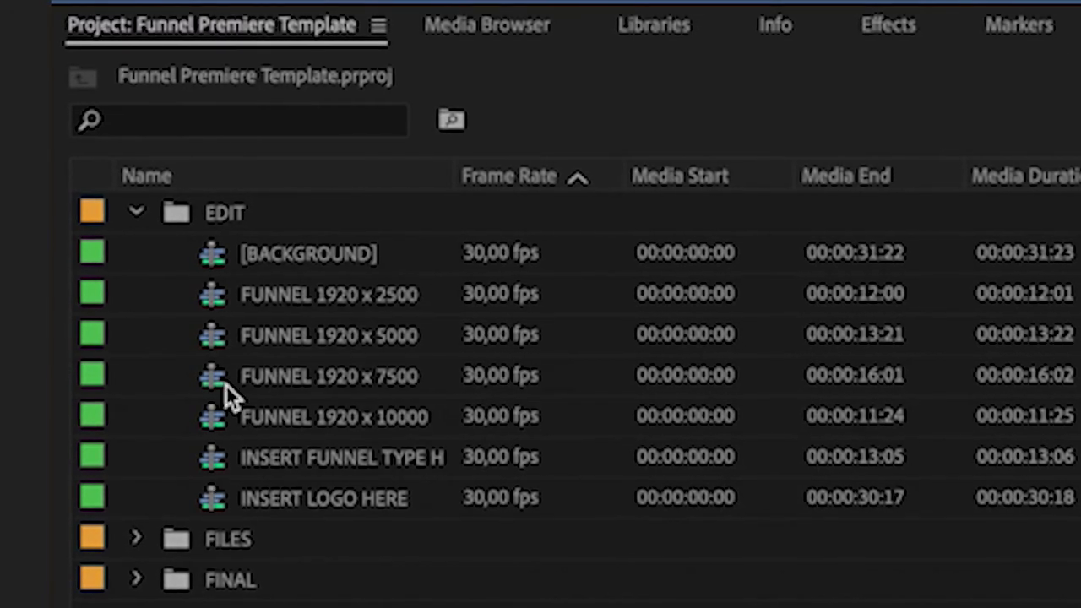
Step: Open FUNNEL 1920 x 5000 and place the FireShot Capture PNG on new track V3
double_click(221, 340)
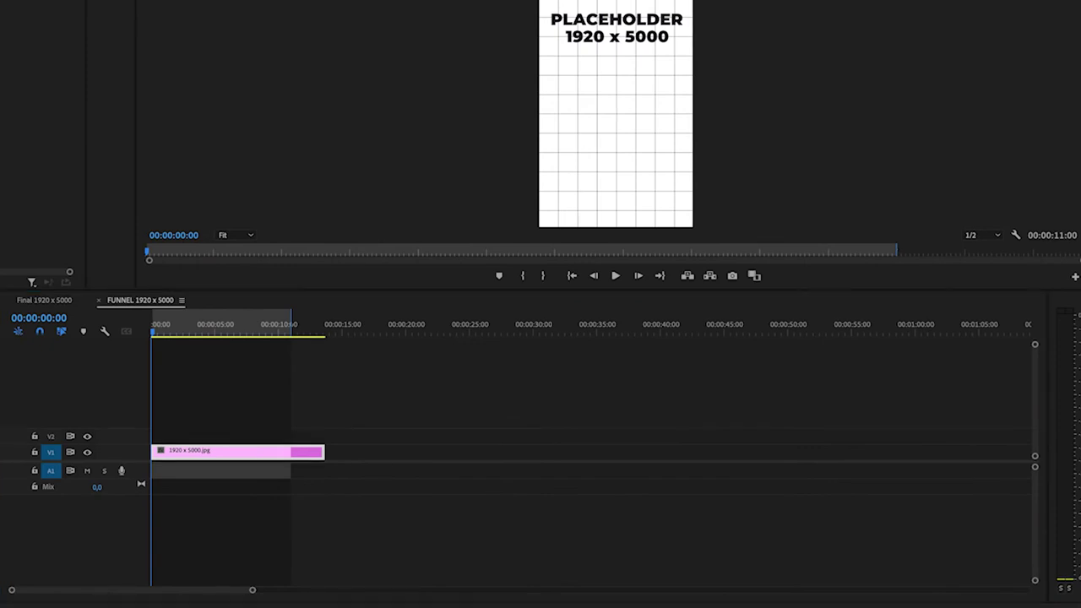
left_click_drag(172, 383, 236, 385)
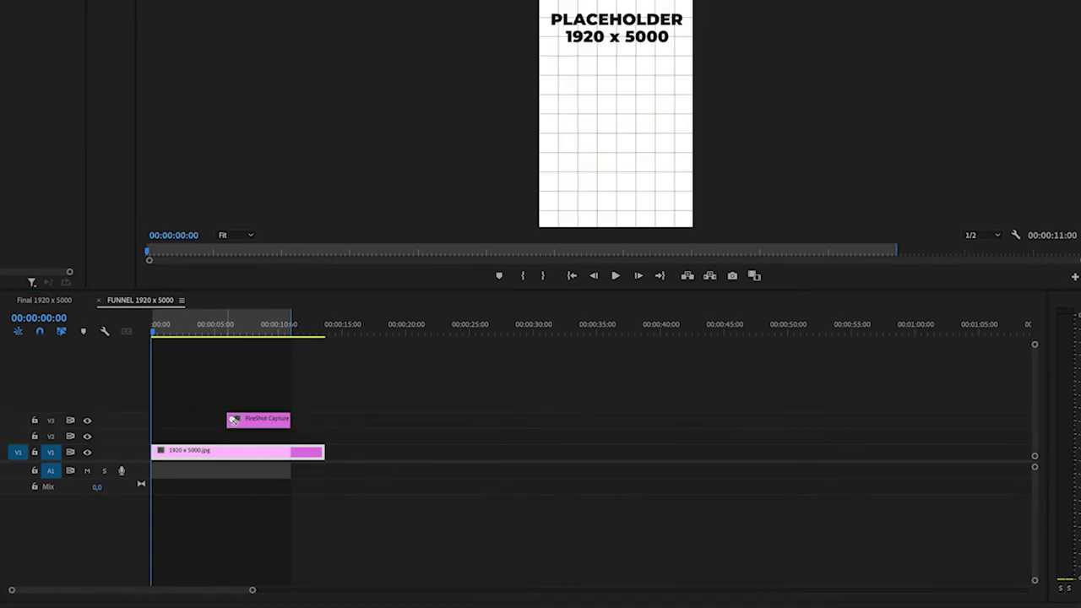
left_click(177, 605)
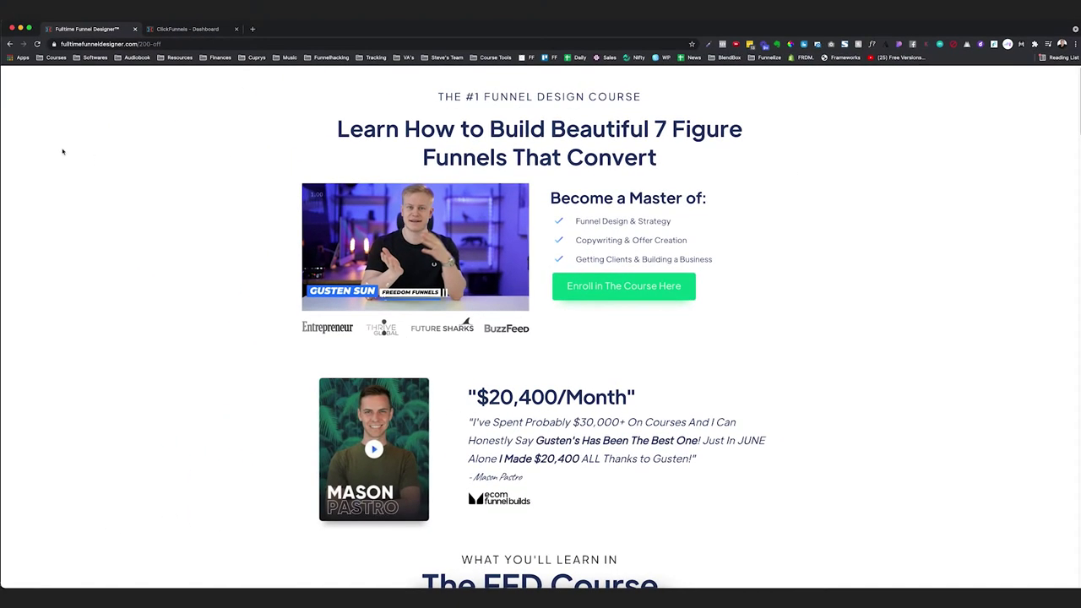
Step: Narrow the Chrome window and capture the entire course landing page with FireShot
left_click_drag(1, 153, 288, 145)
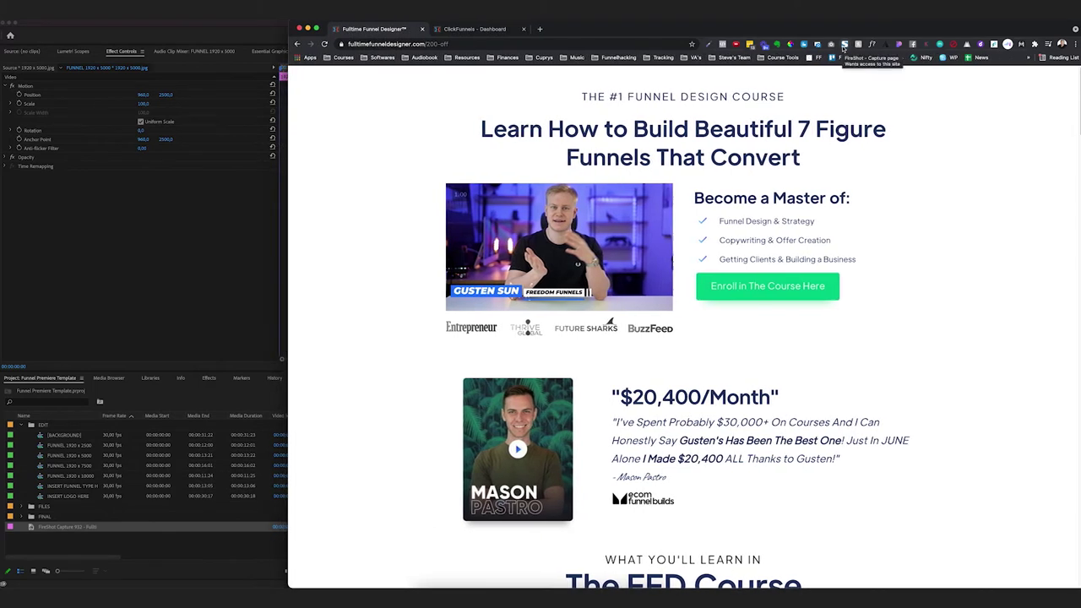
left_click(843, 44)
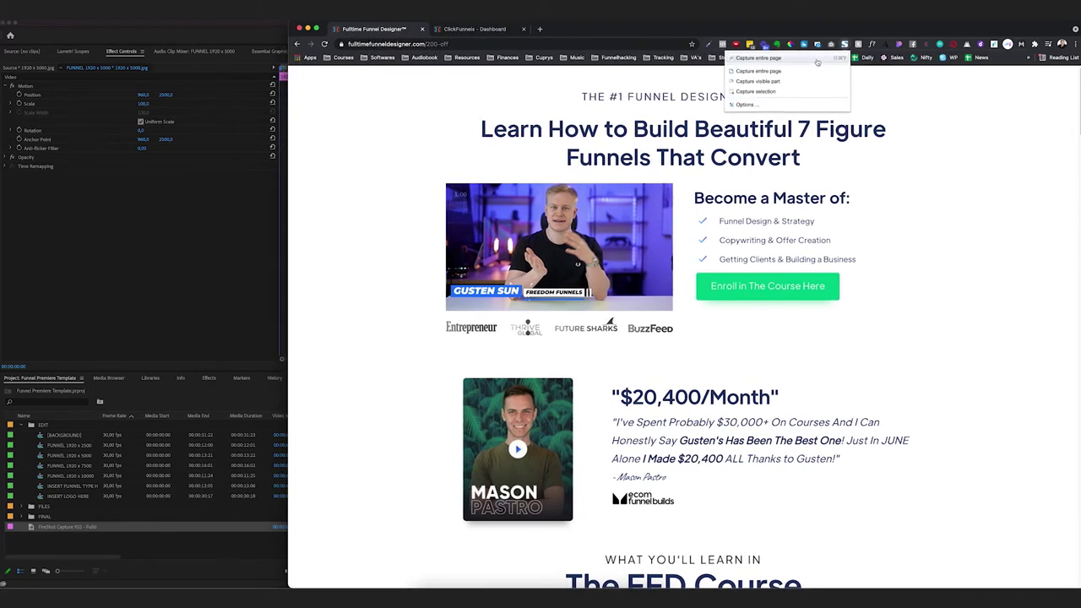
left_click(816, 59)
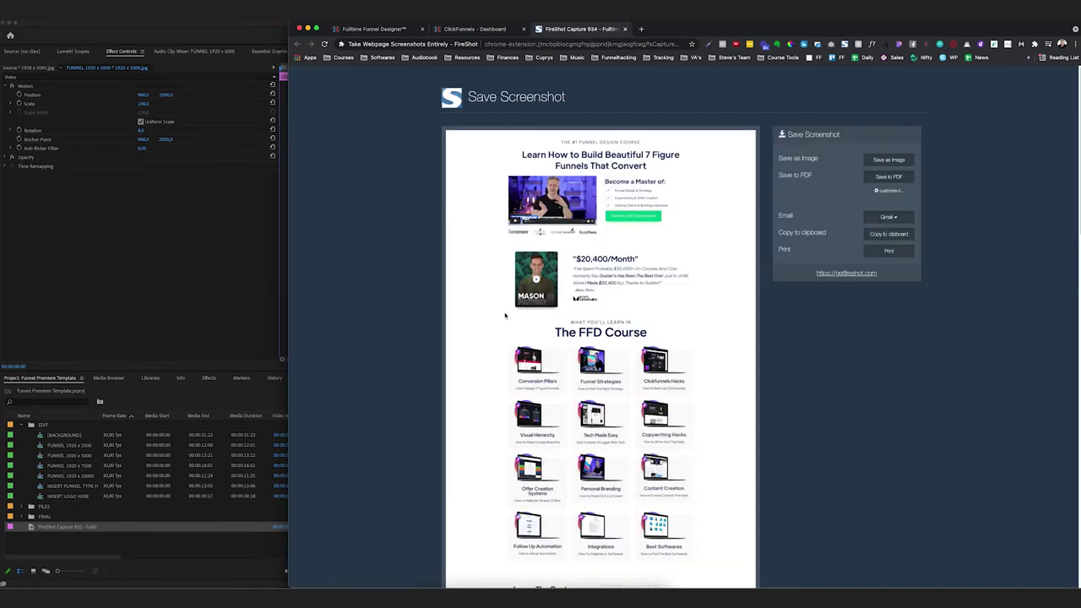
scroll(505, 316, "down", 10)
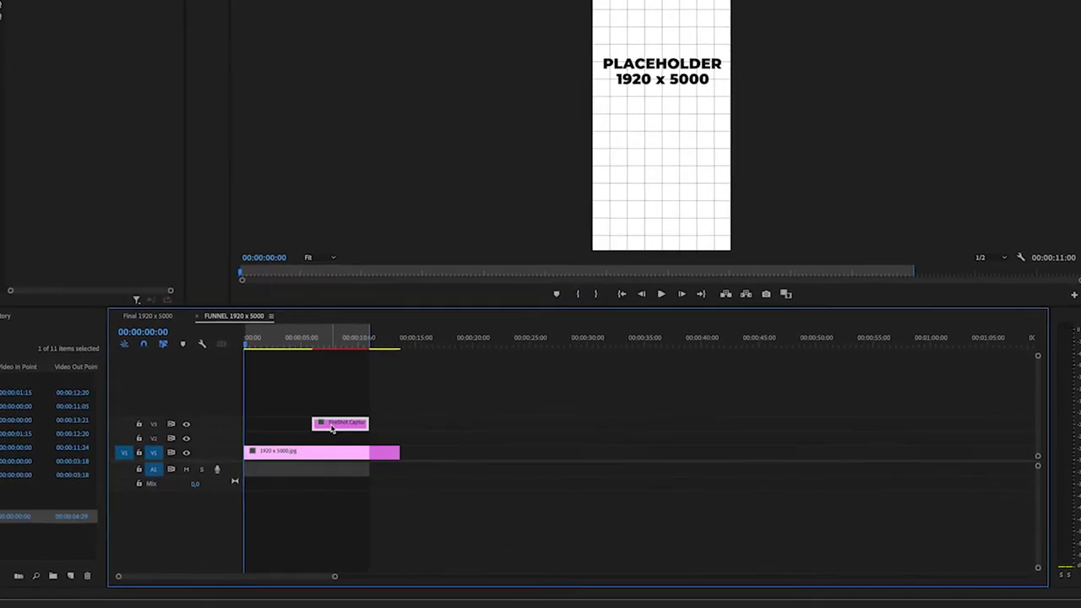
Step: Move the screenshot clip to the sequence start and trim it to the V1 background's length
left_click_drag(332, 429, 244, 411)
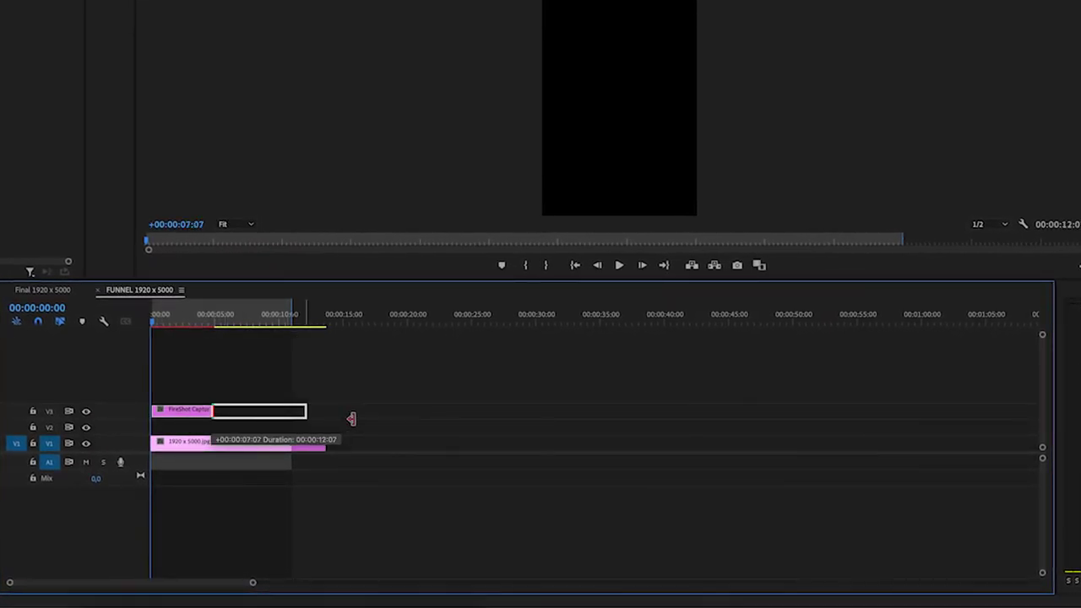
left_click_drag(351, 418, 326, 417)
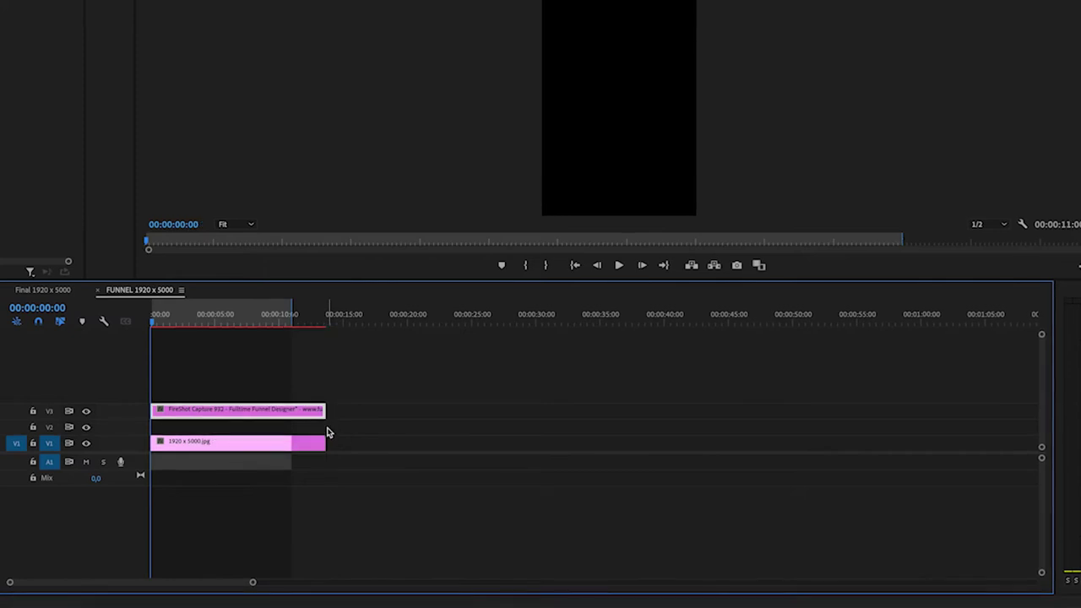
left_click_drag(191, 320, 145, 318)
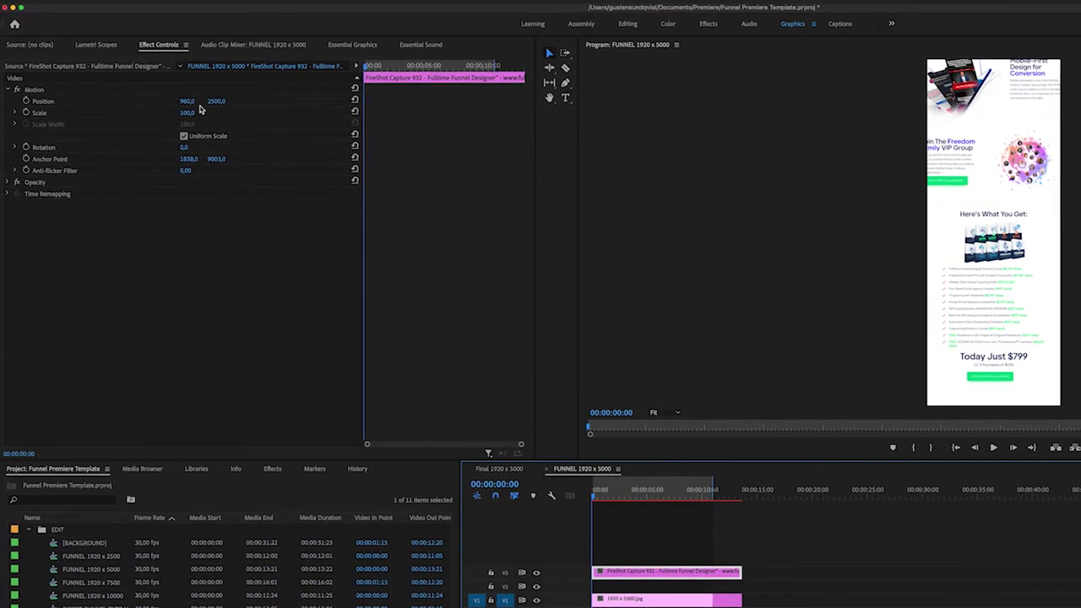
Step: Scale the screenshot to 58% and set position Y to 5217 so the page top shows
left_click(160, 46)
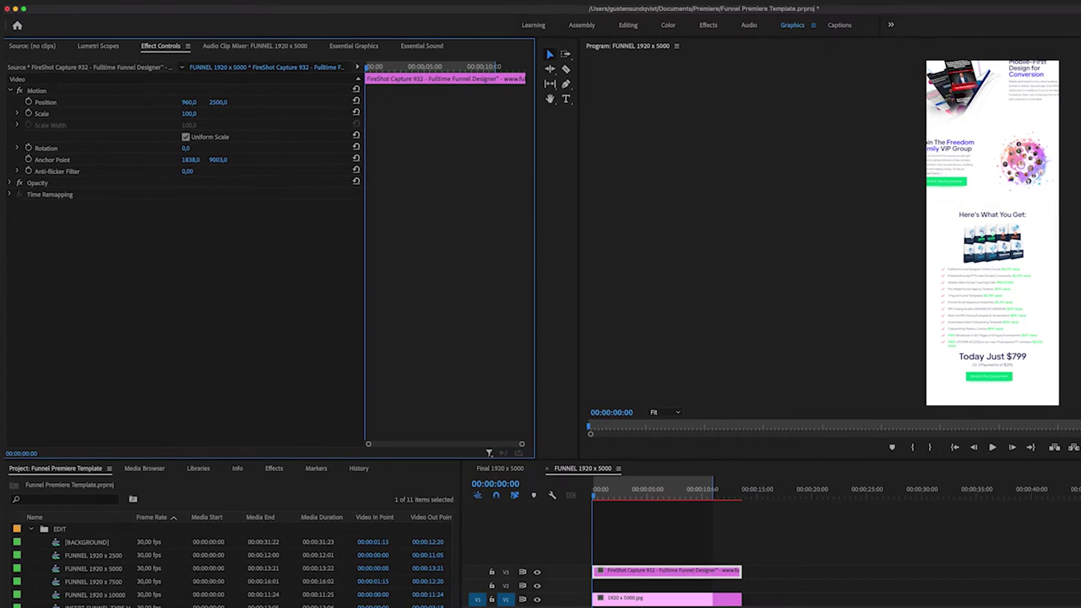
left_click_drag(189, 113, 213, 115)
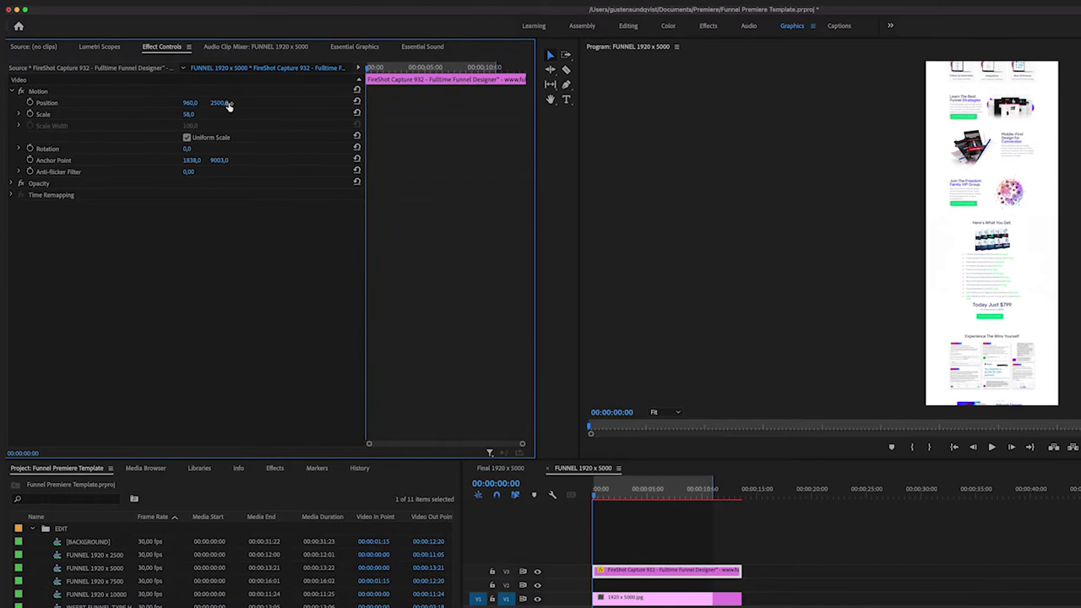
left_click_drag(219, 102, 380, 102)
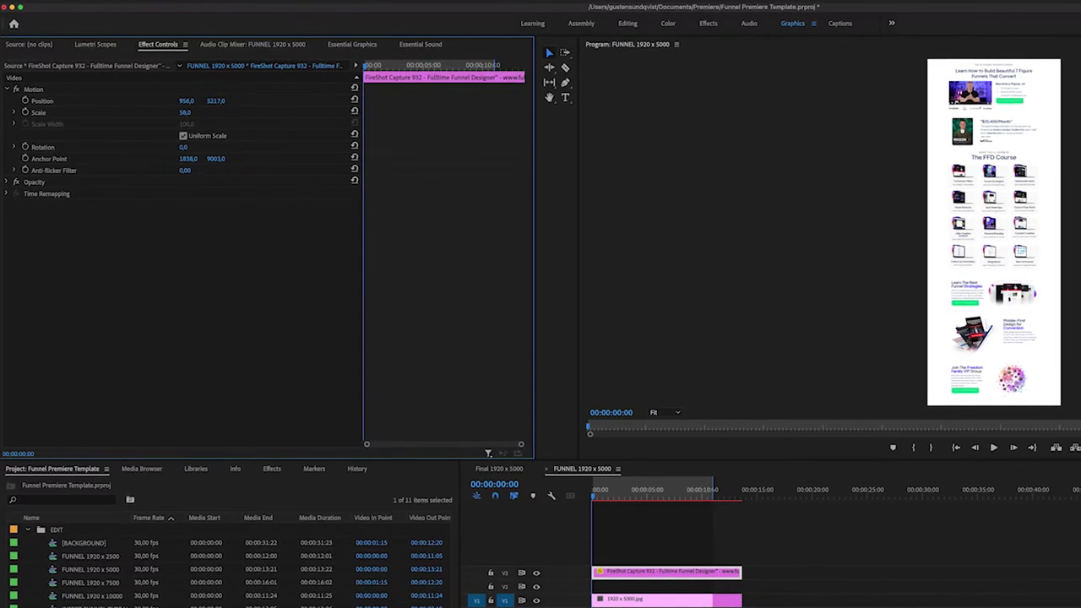
left_click_drag(186, 101, 208, 100)
left_click(645, 513)
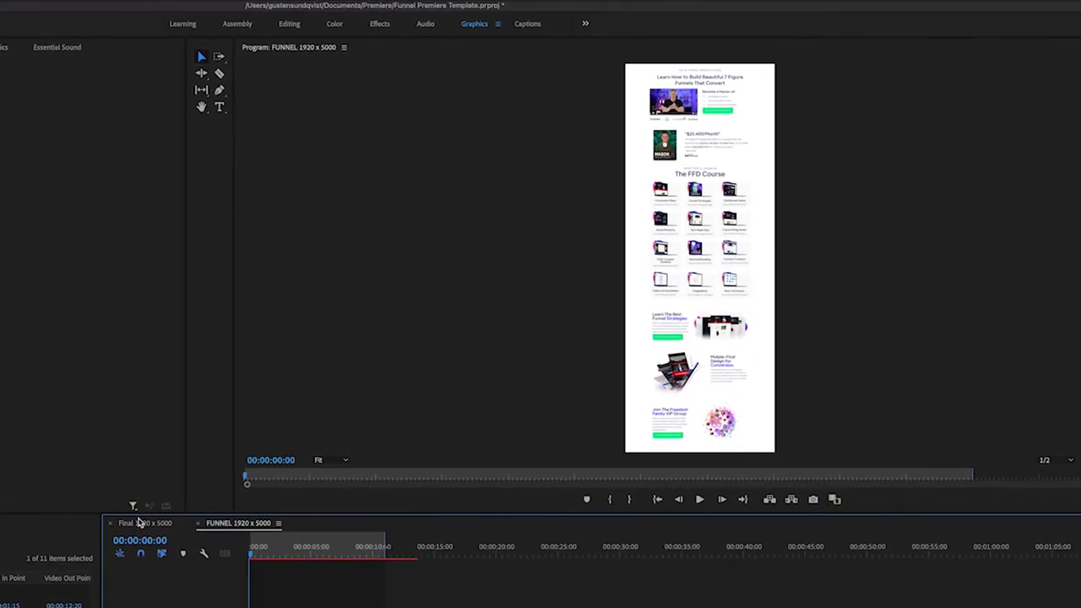
Step: Play the Final 1920 x 5000 sequence to watch the captured page scroll inside the layout
left_click(264, 502)
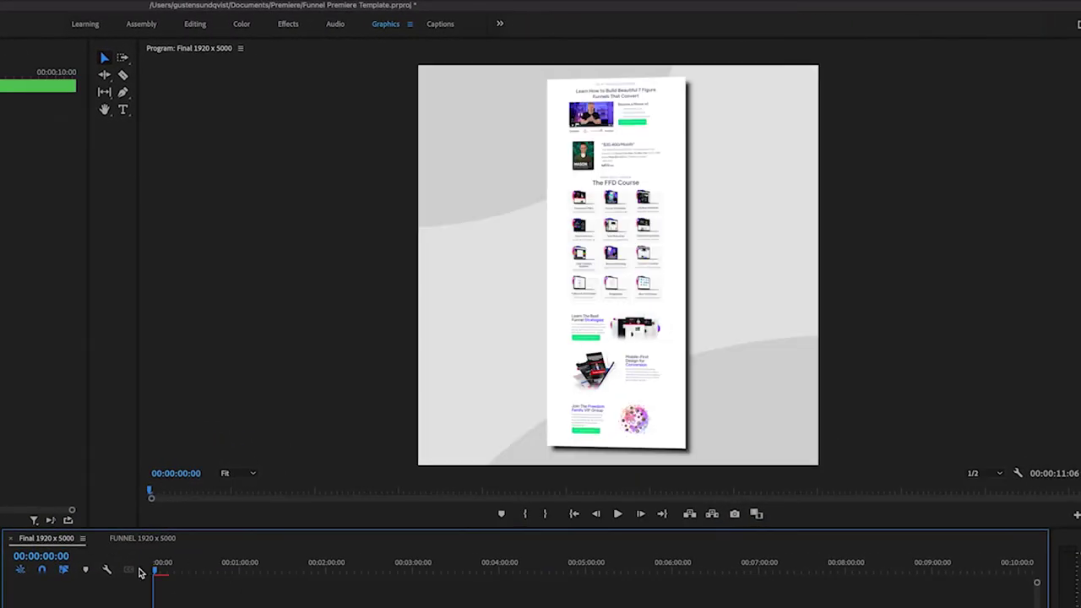
key("space")
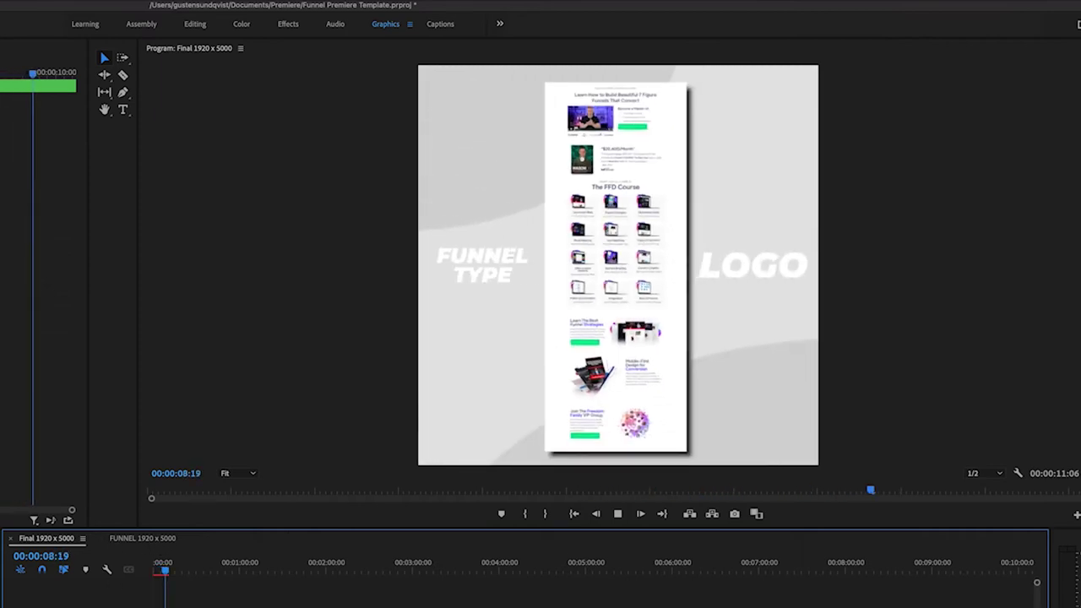
left_click(159, 562)
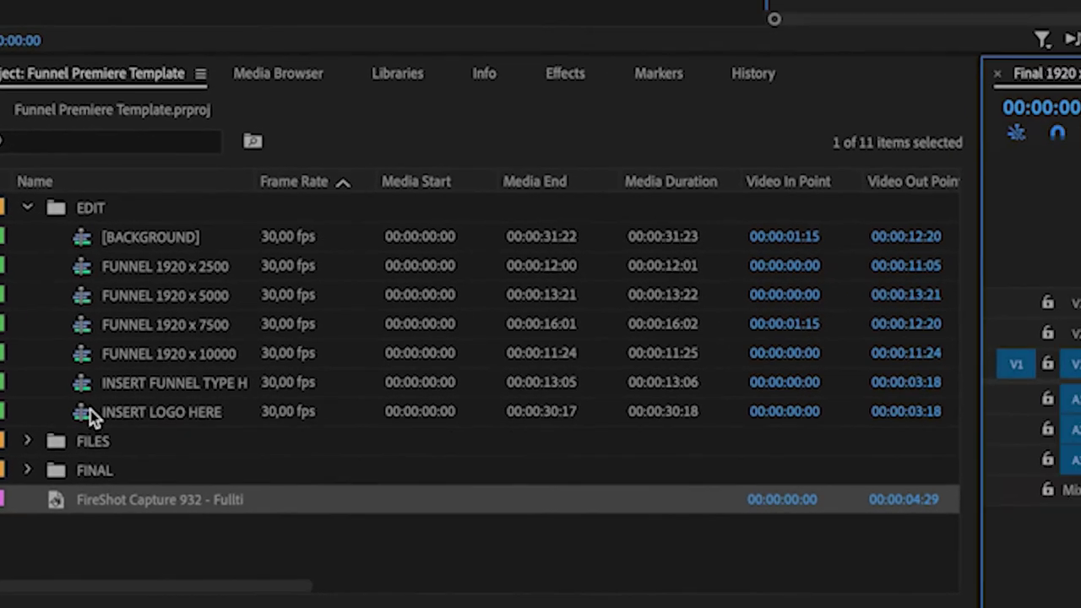
Step: Open the INSERT LOGO HERE sequence and retype the LOGO text as GUSTEN
double_click(136, 386)
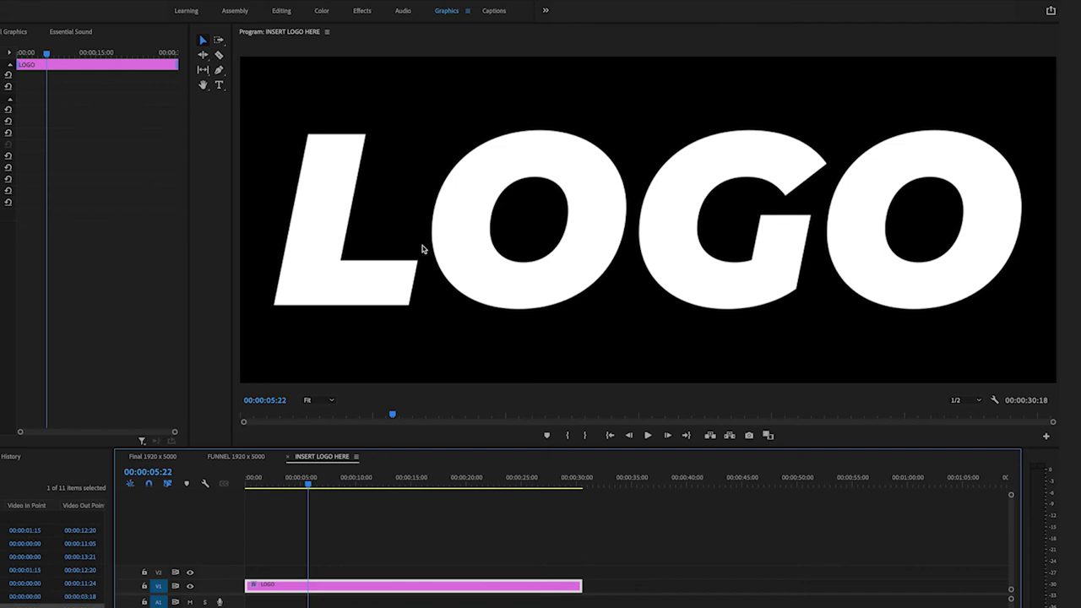
left_click(423, 249)
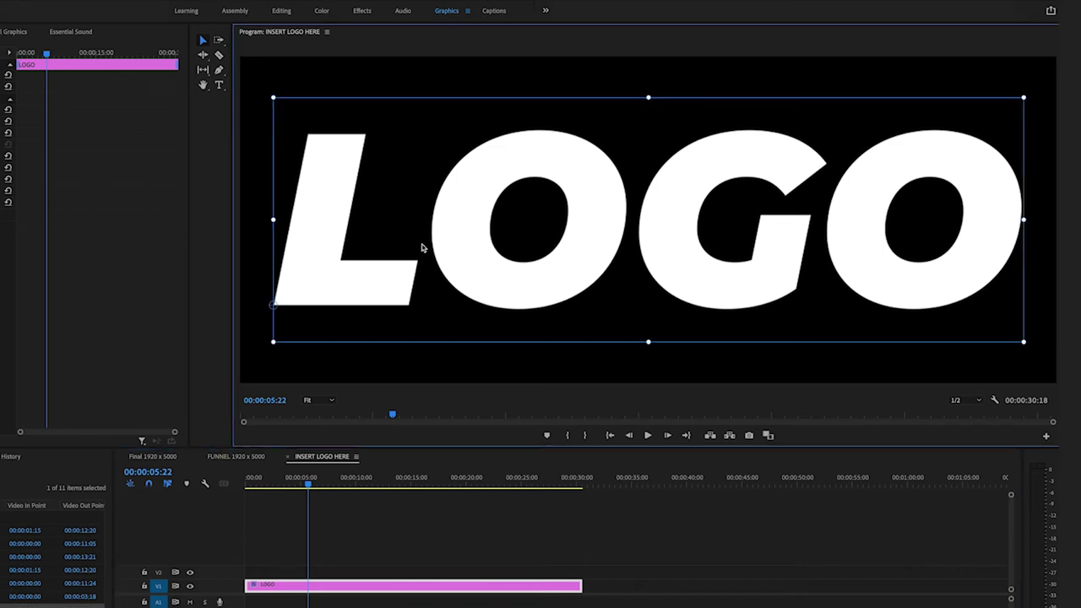
double_click(422, 245)
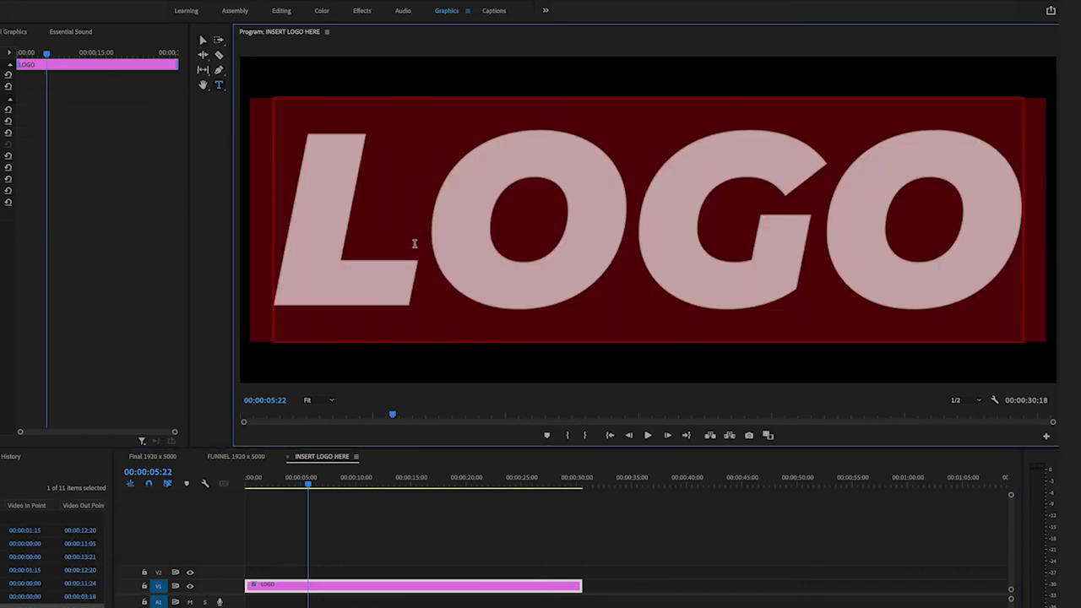
type("GUSTE")
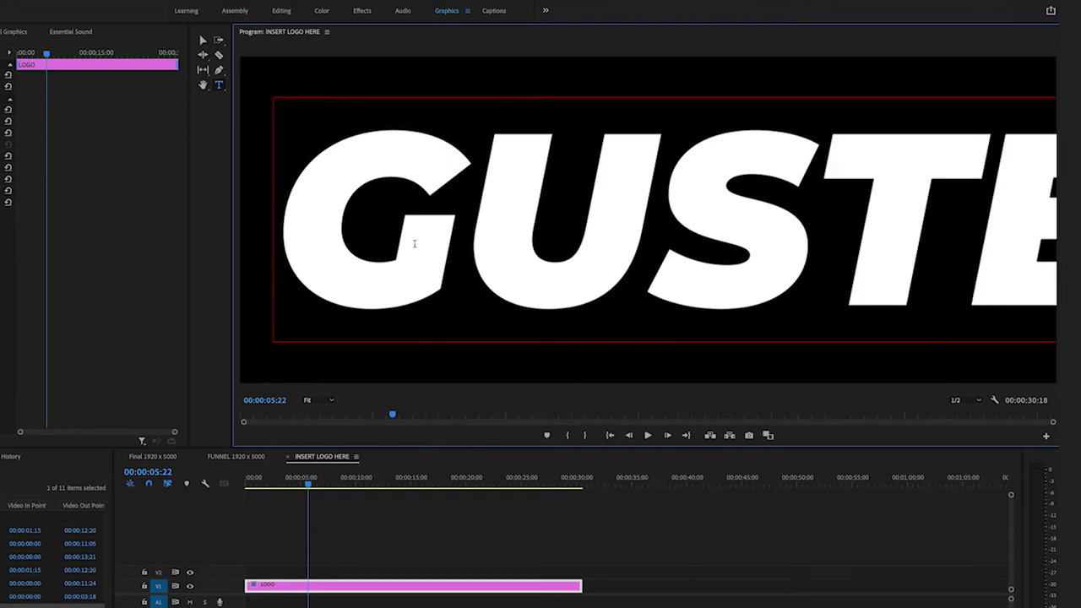
left_click(325, 540)
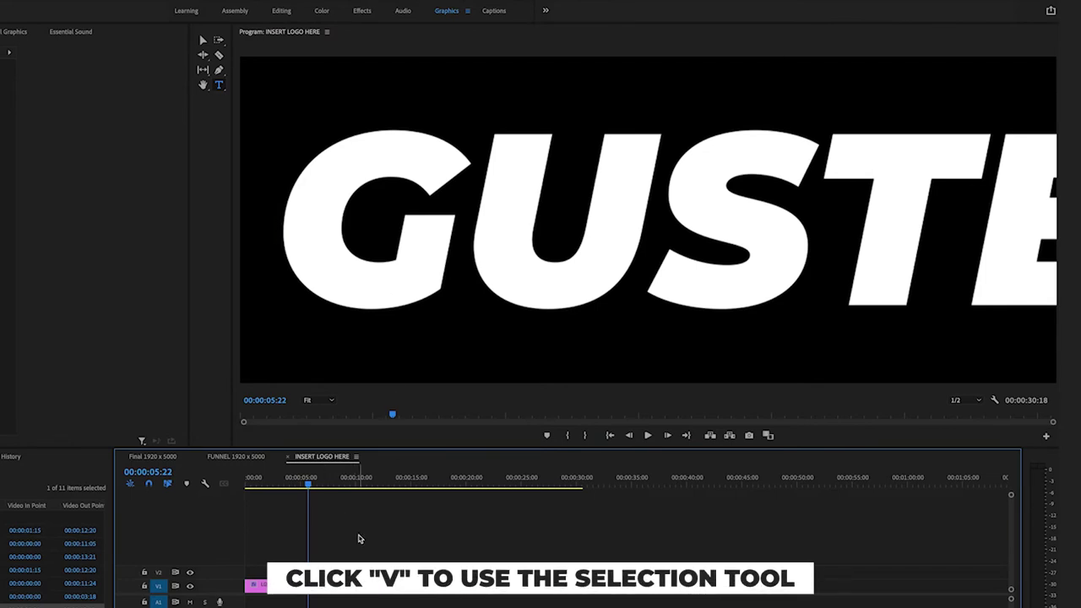
Step: Scale the GUSTEN text down so it fits inside the frame
key("v")
left_click(410, 261)
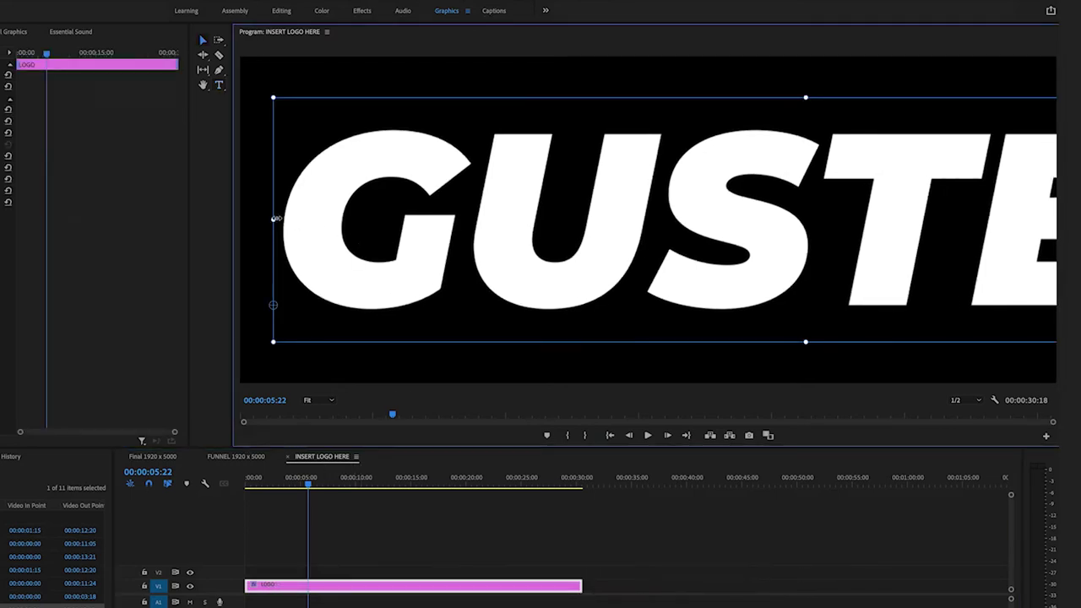
left_click_drag(274, 219, 603, 216)
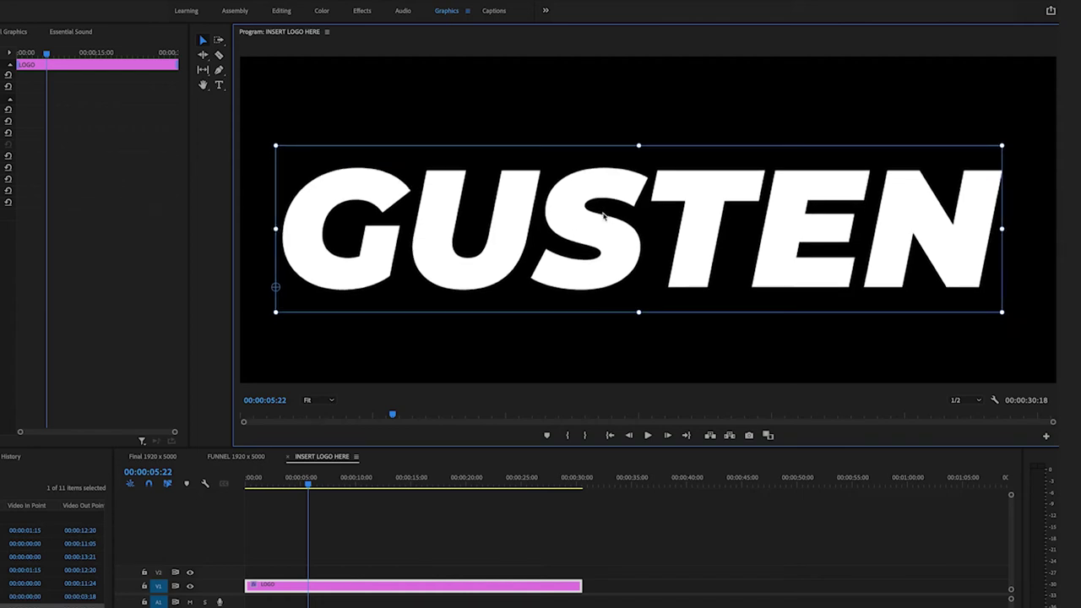
Step: Duplicate the GUSTEN text and stack the aligned copy above the original
right_click(558, 212)
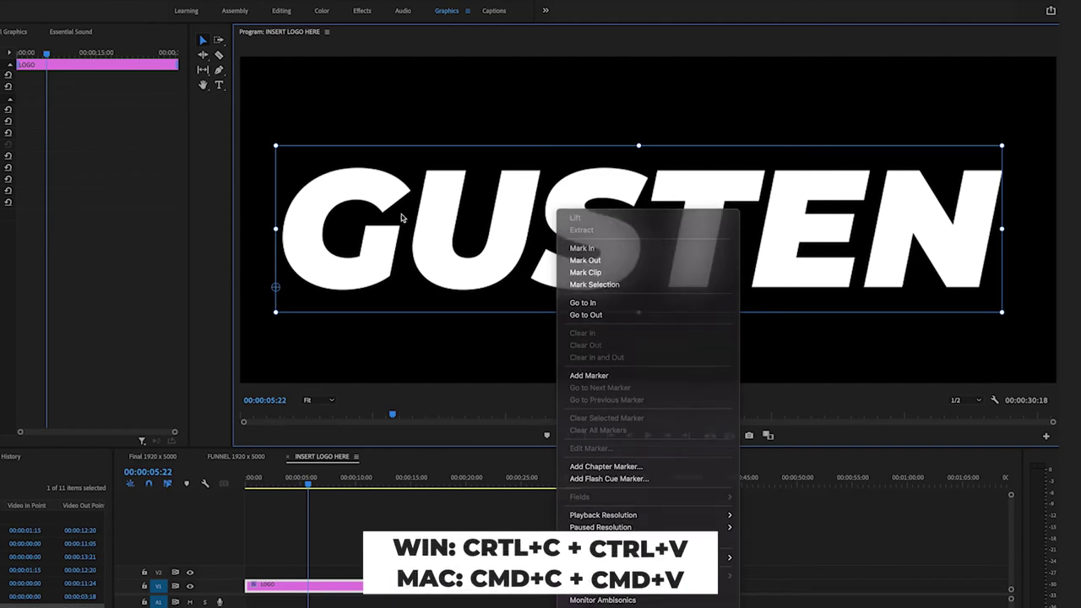
left_click(403, 219)
key("ctrl+c")
key("ctrl+v")
left_click_drag(403, 219, 455, 159)
left_click_drag(484, 275, 484, 311)
left_click_drag(495, 164, 454, 164)
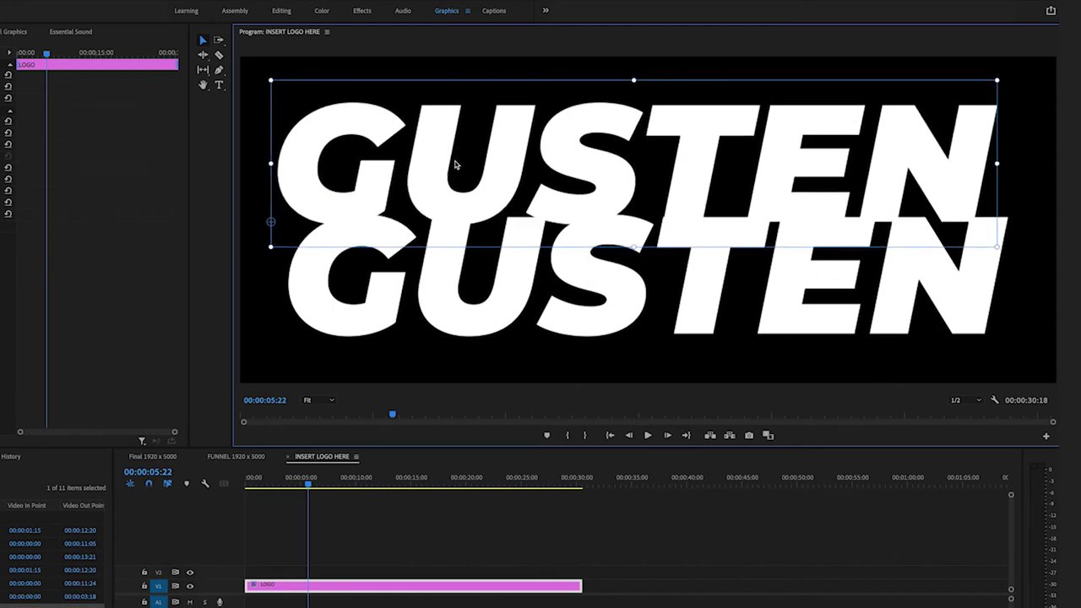
Step: Change the top copy to read DESIGN BY and scale it down smaller
double_click(454, 163)
key("ctrl+a")
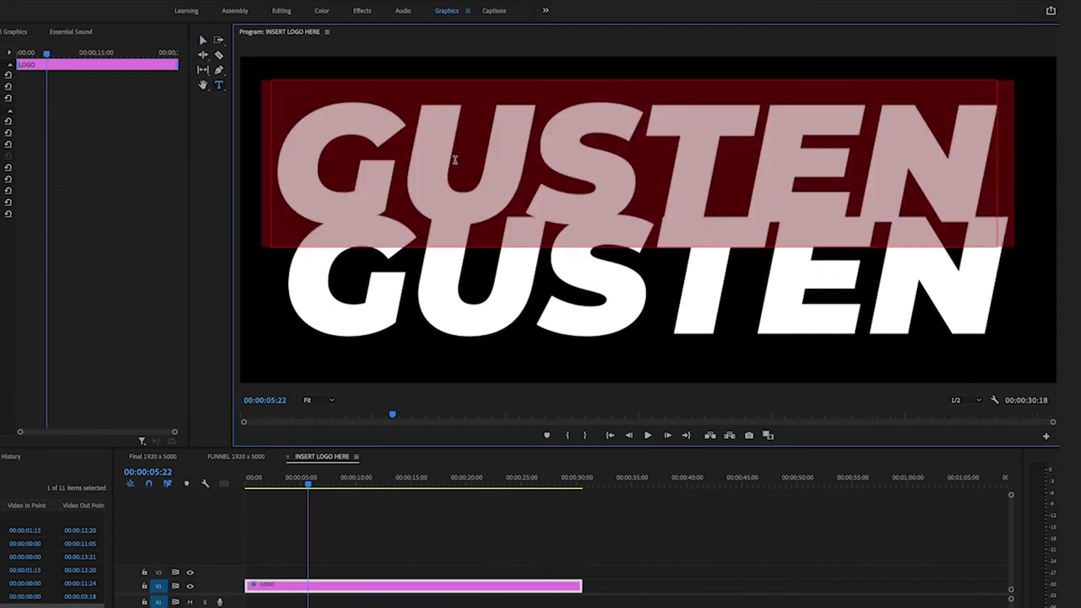
type("DESIGN B")
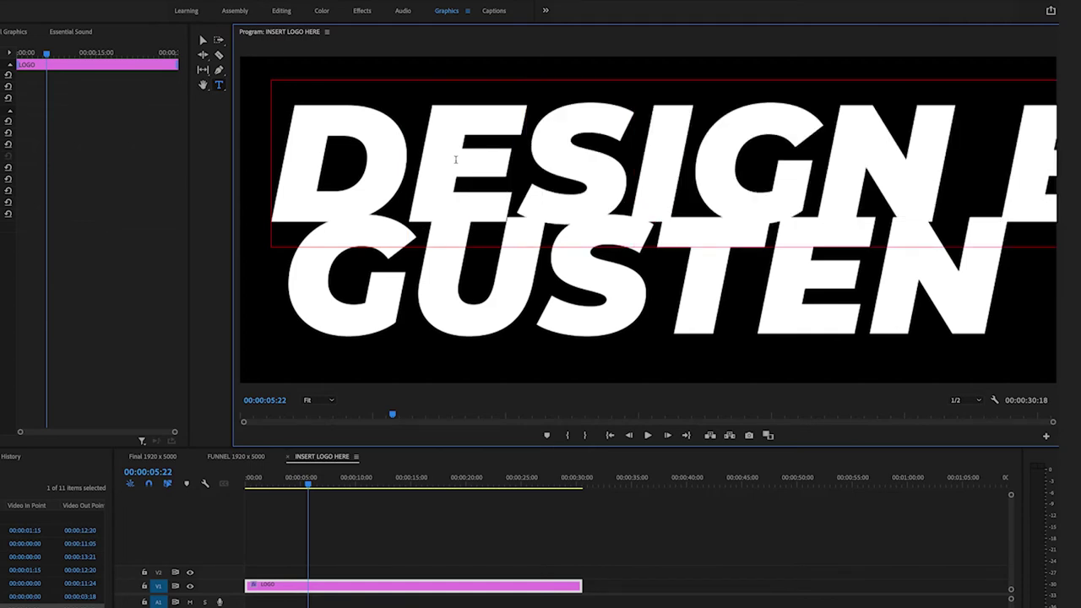
left_click(334, 526)
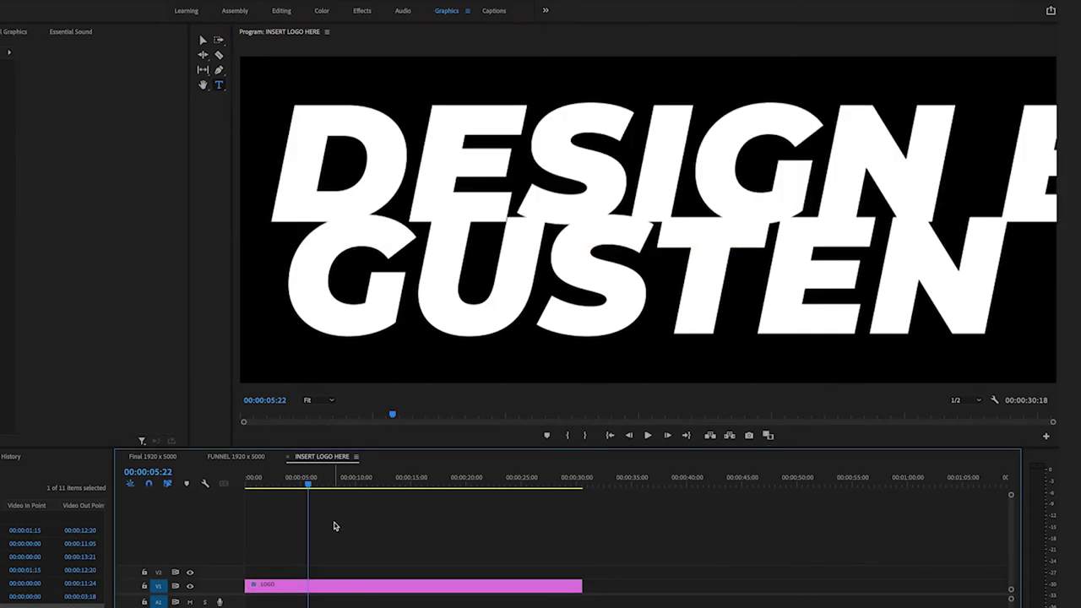
left_click(374, 155)
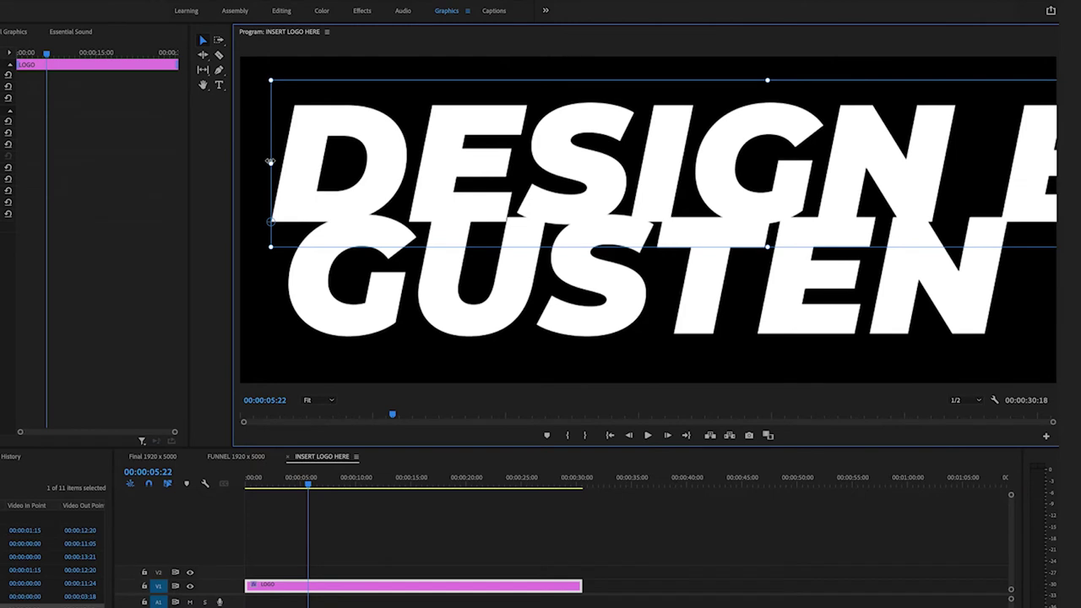
left_click_drag(269, 160, 679, 152)
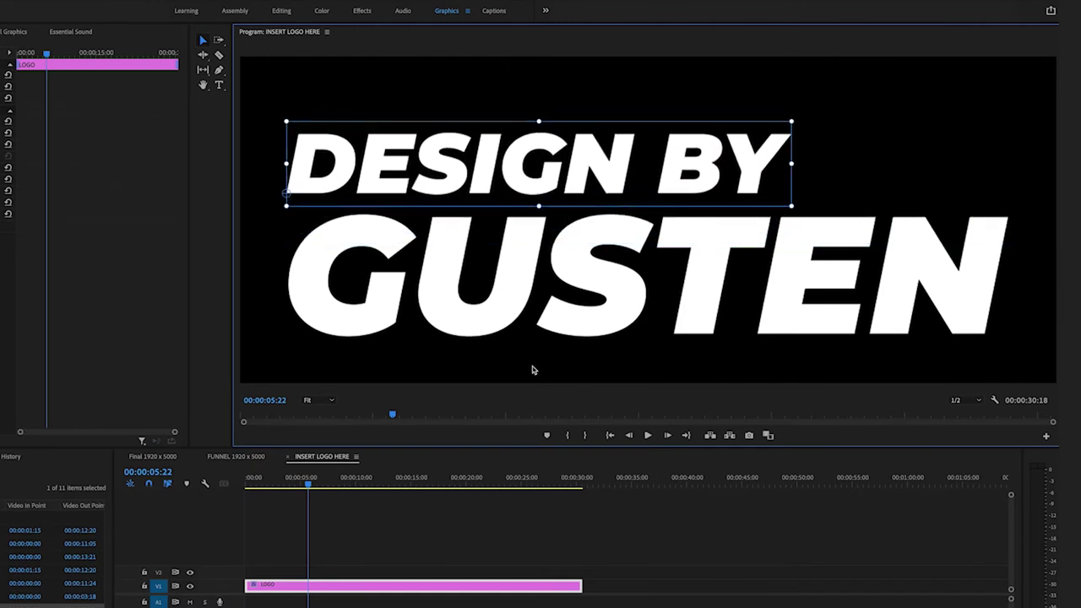
Step: Place gusten-logo-white.png on V2 and extend it to the sequence end at 00:00:30:18
left_click(345, 498)
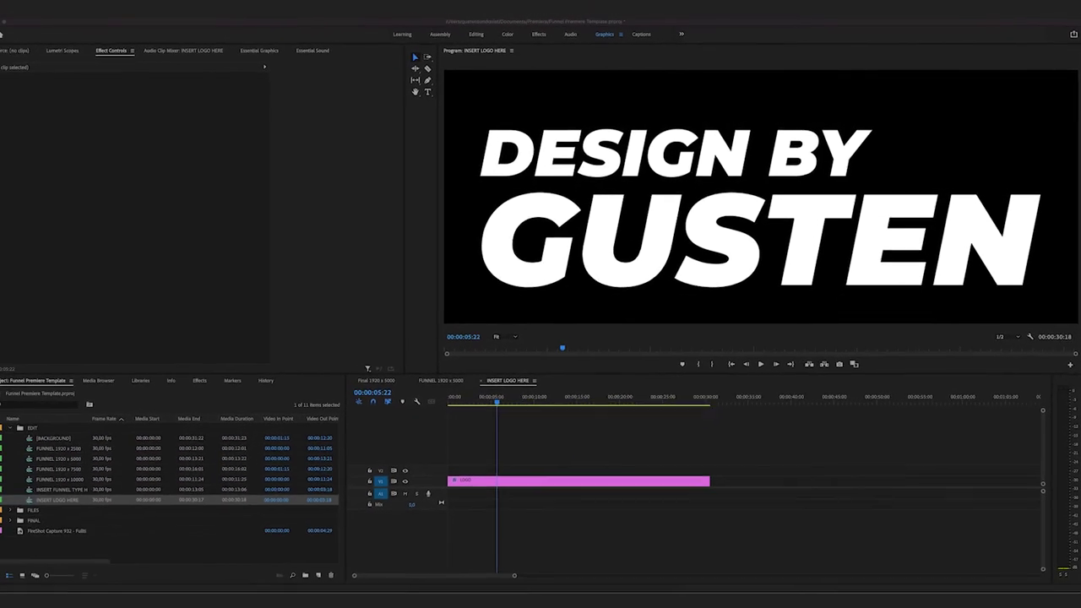
left_click_drag(259, 350, 556, 433)
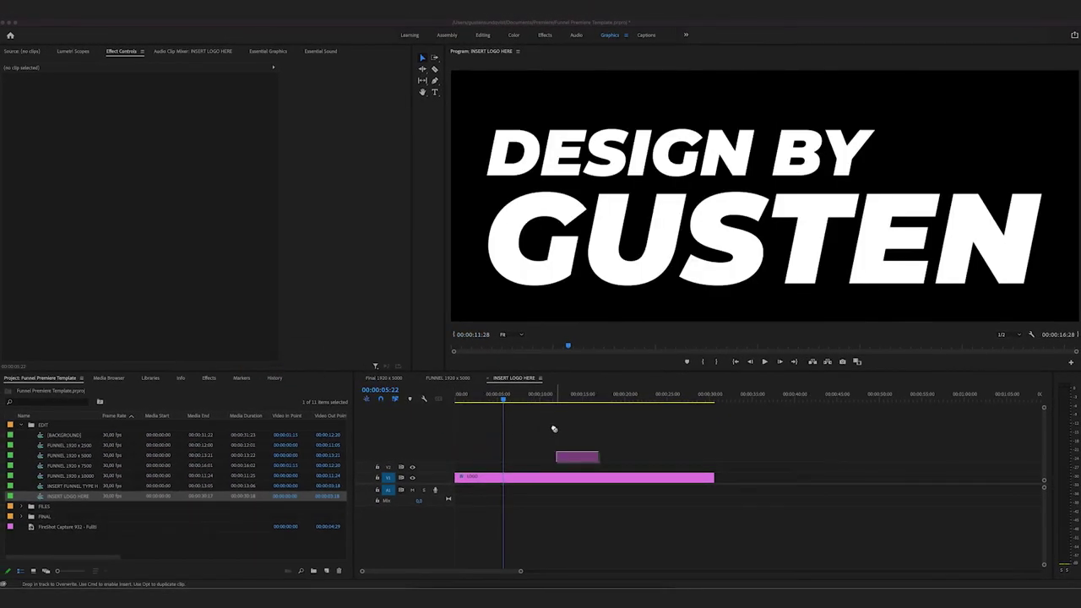
left_click(492, 456)
left_click_drag(492, 456, 711, 457)
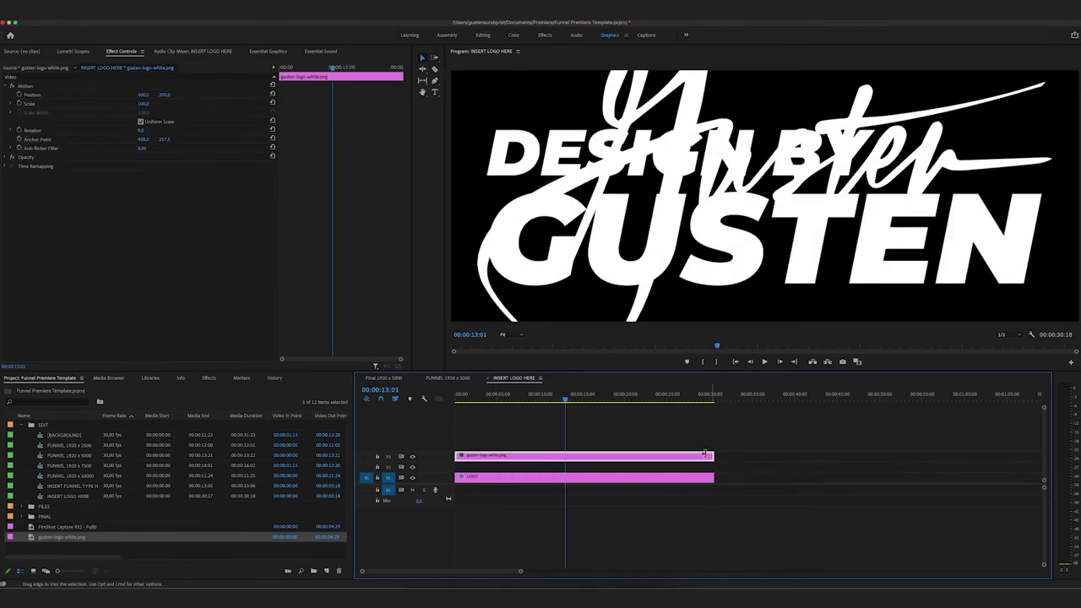
Step: Delete the DESIGN BY GUSTEN text clip and scale the logo down to about 74%
left_click(556, 479)
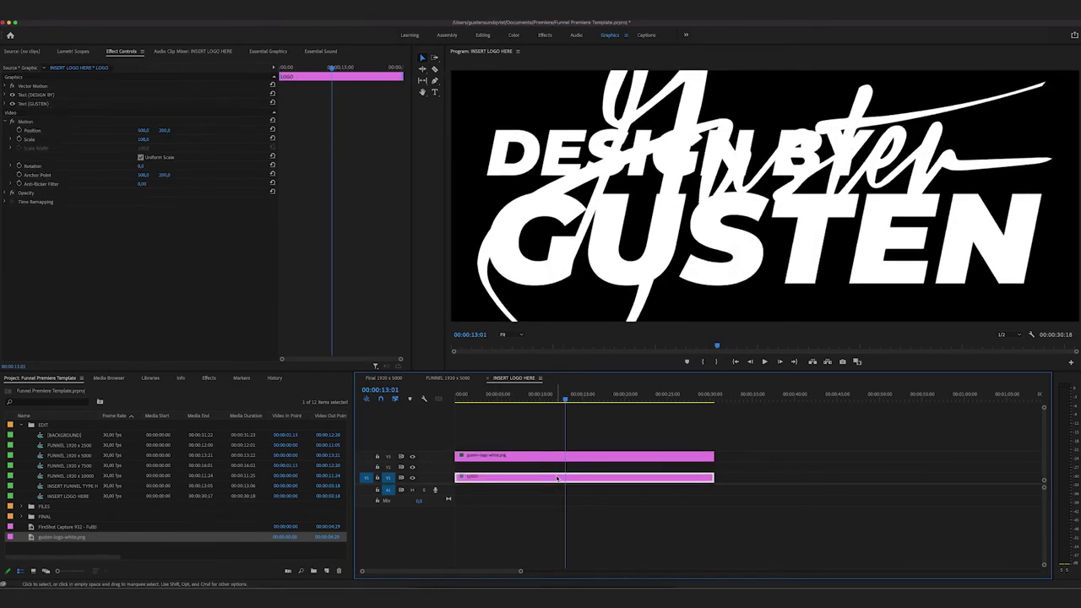
key("Delete")
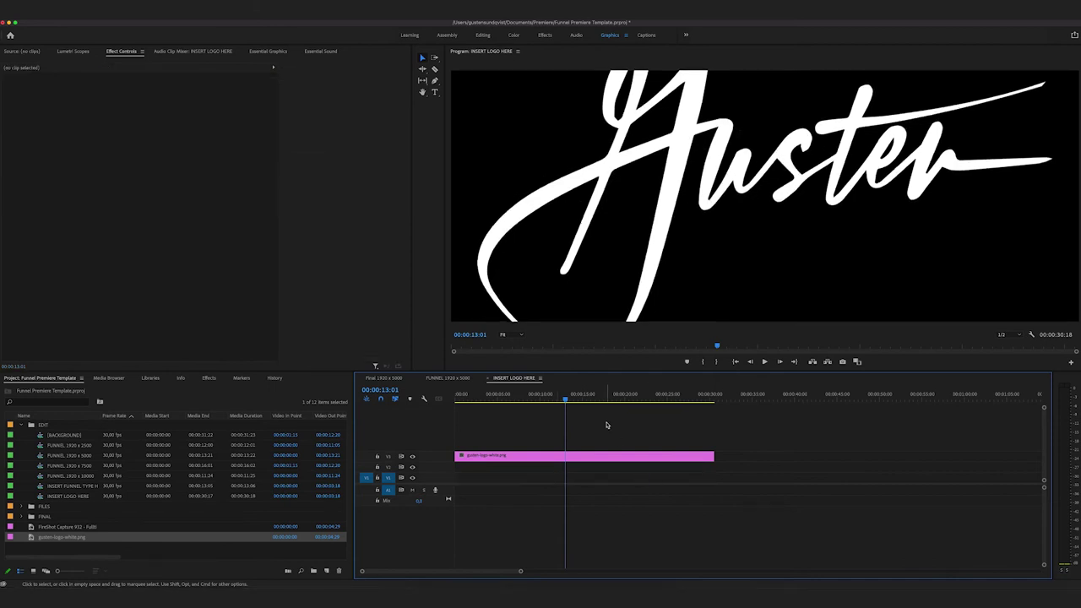
left_click(672, 207)
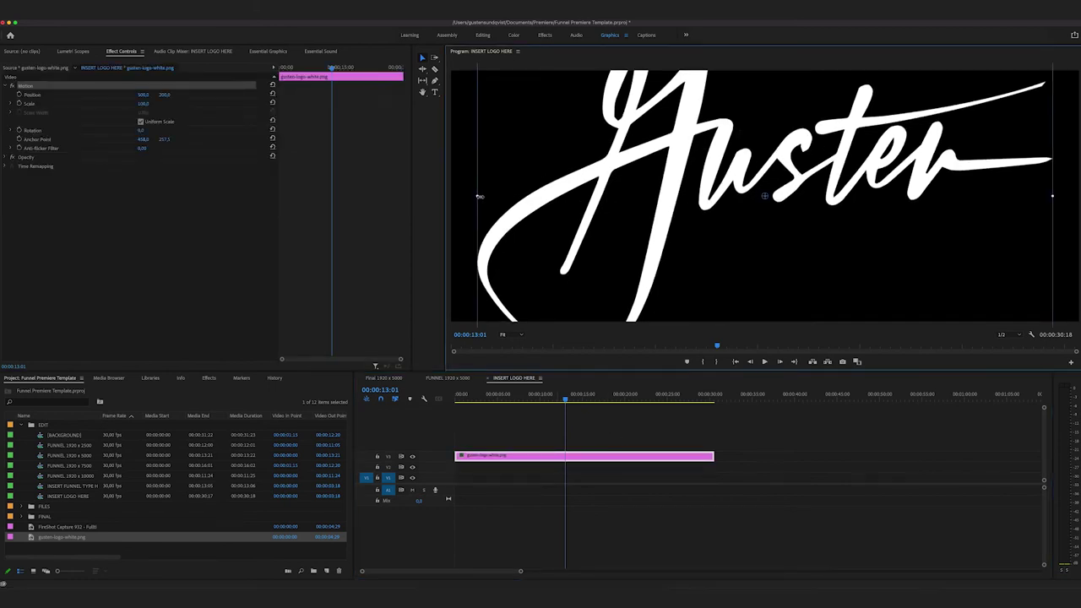
left_click_drag(478, 196, 555, 195)
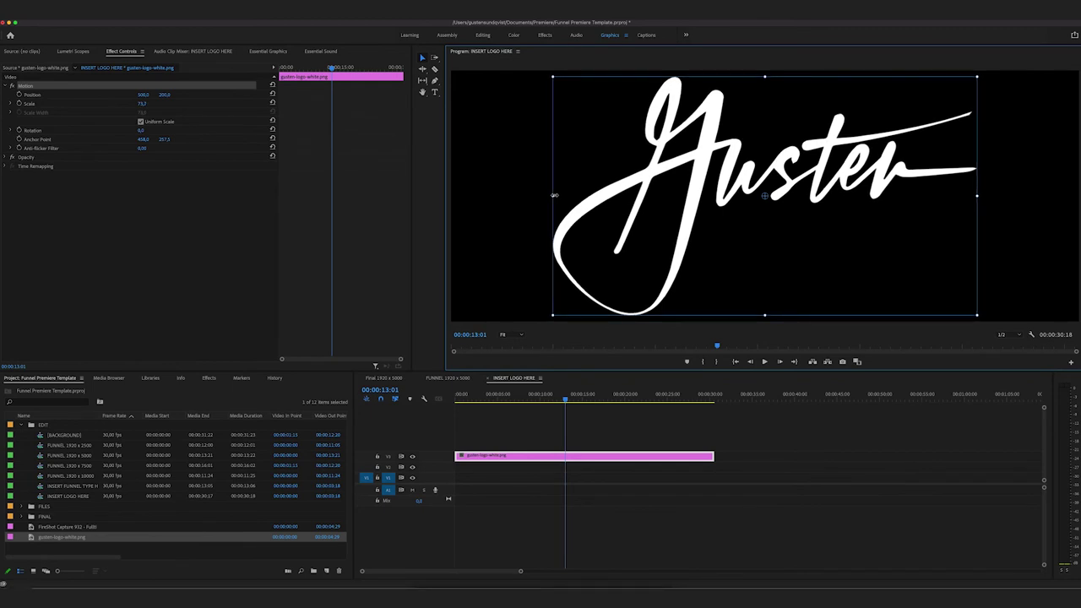
left_click(513, 419)
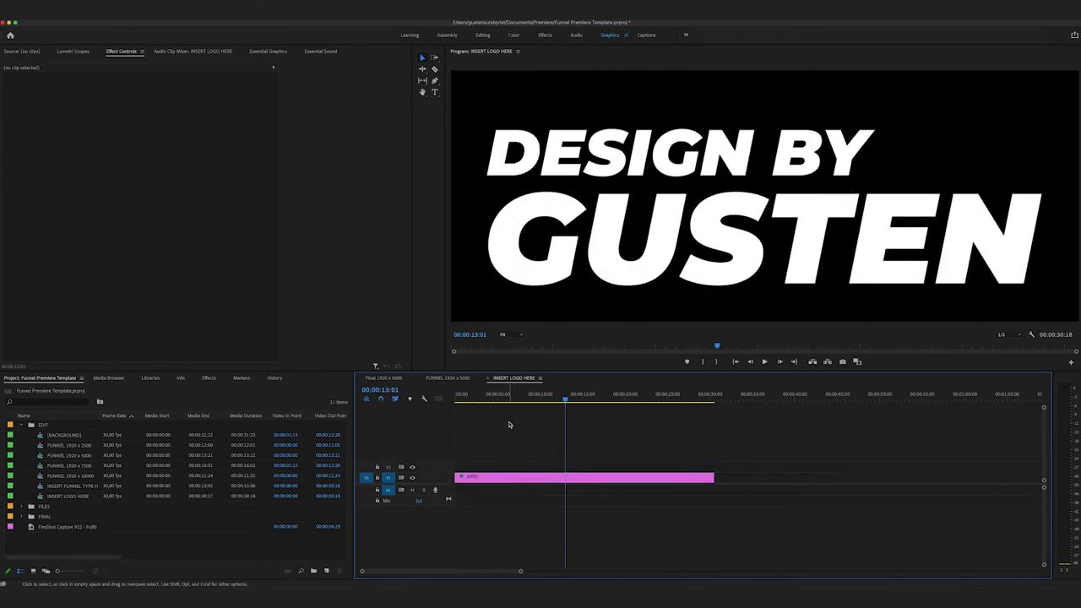
Step: Restore the DESIGN BY GUSTEN title and change DESIGN BY from Nexa Bold to Nexa Light
left_click(625, 160)
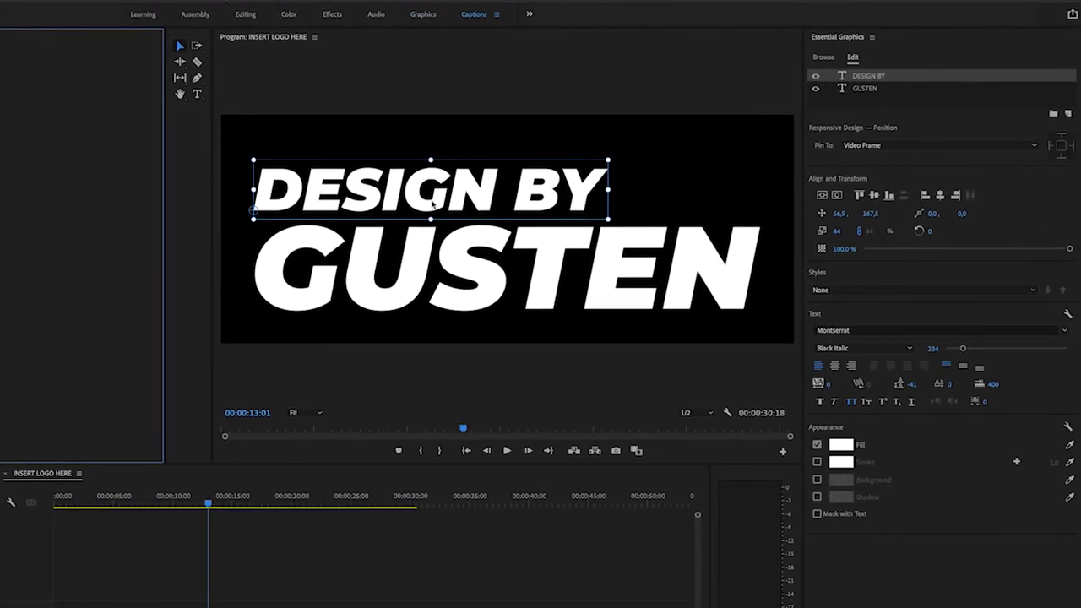
left_click(431, 200)
double_click(431, 200)
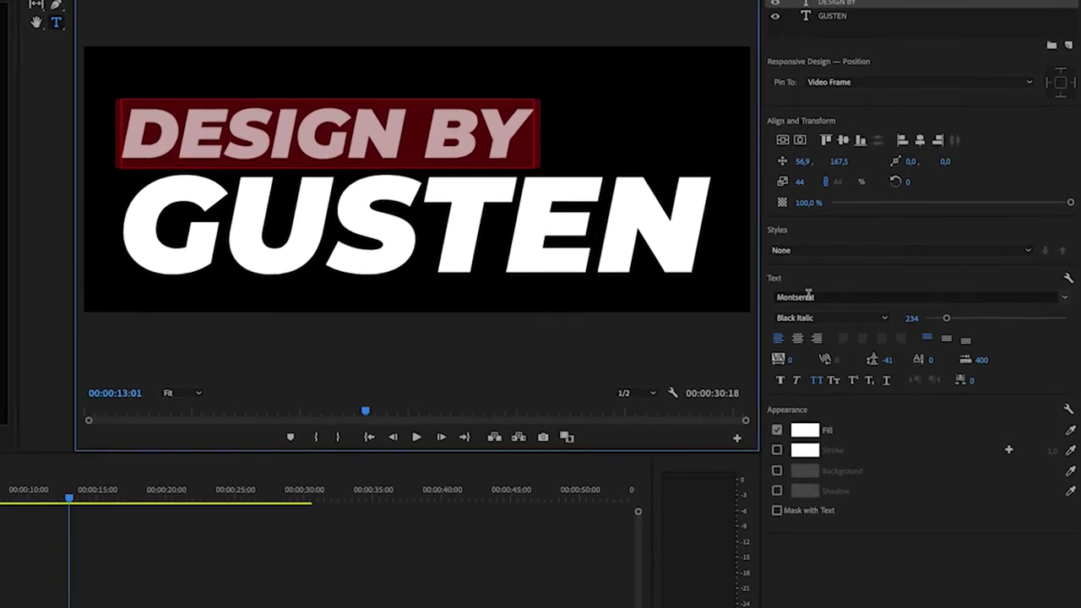
left_click(883, 330)
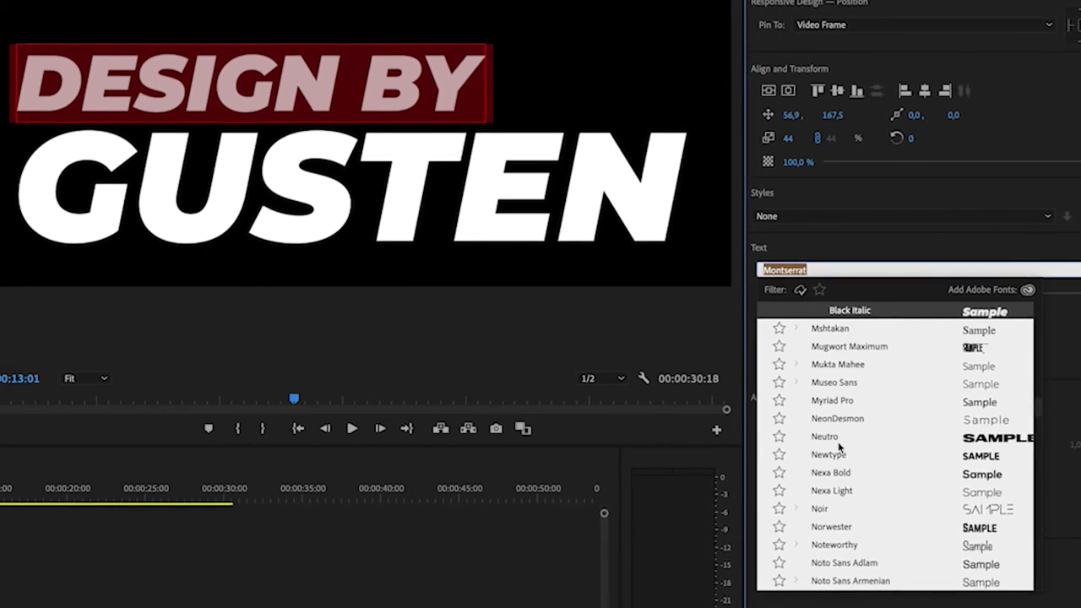
key("Escape")
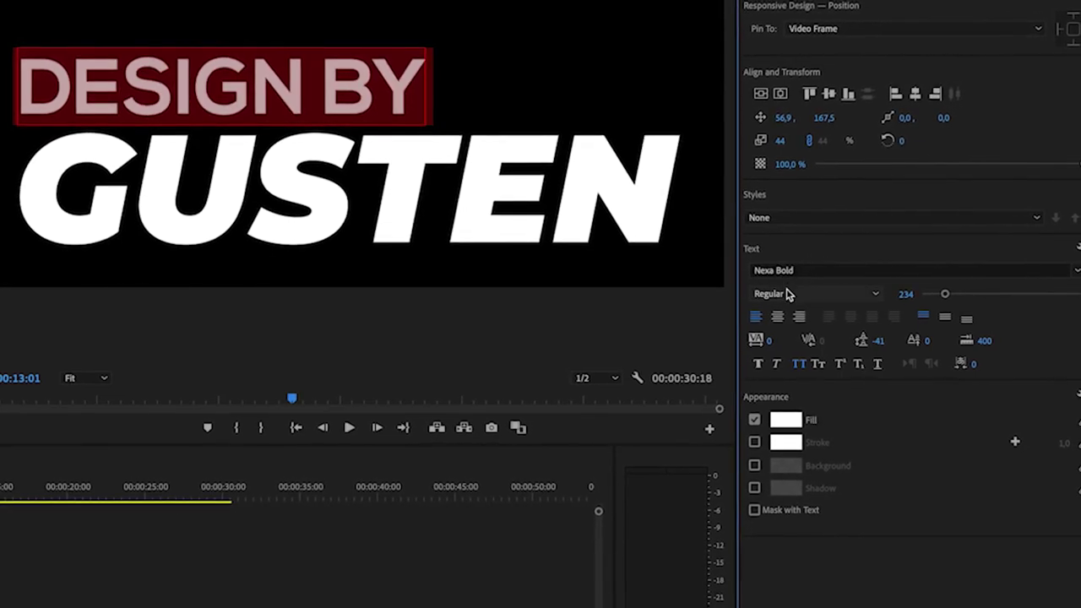
key("Return")
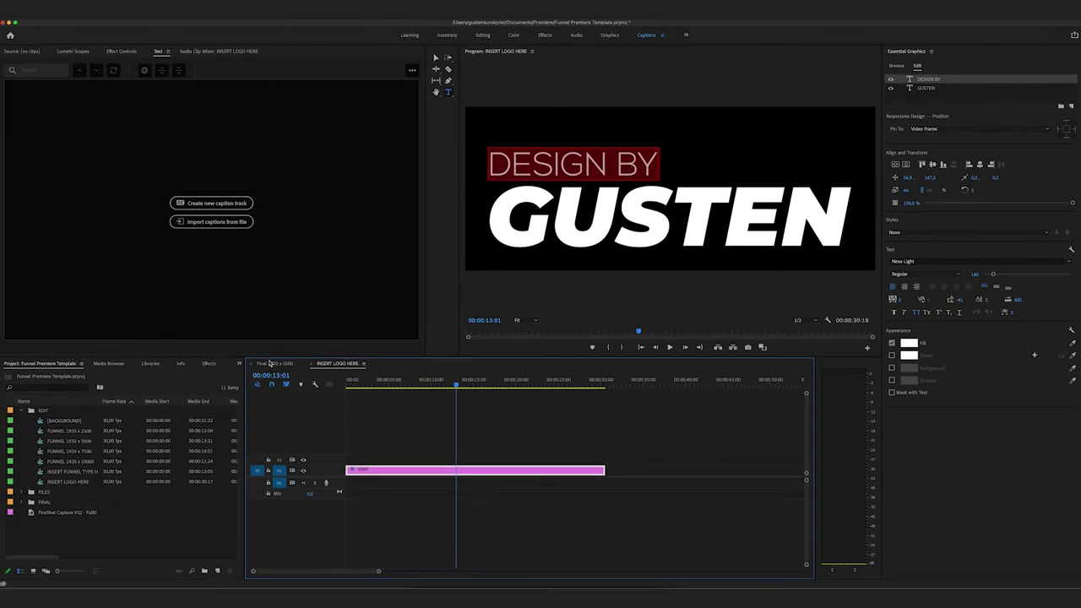
Step: Save the project and open the INSERT FUNNEL TYPE HERE sequence
left_click(267, 363)
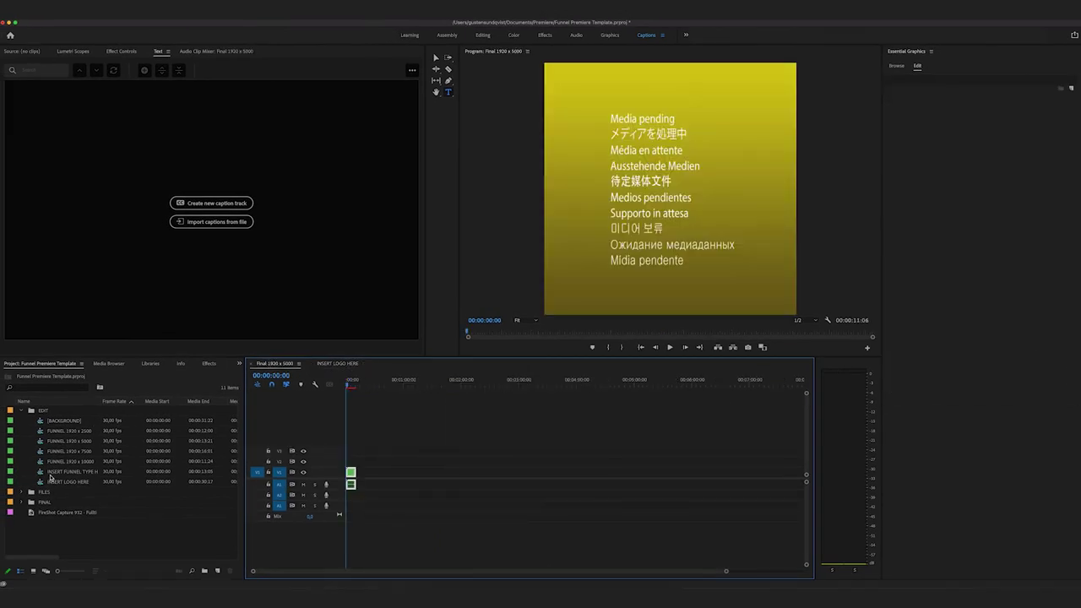
key("super+s")
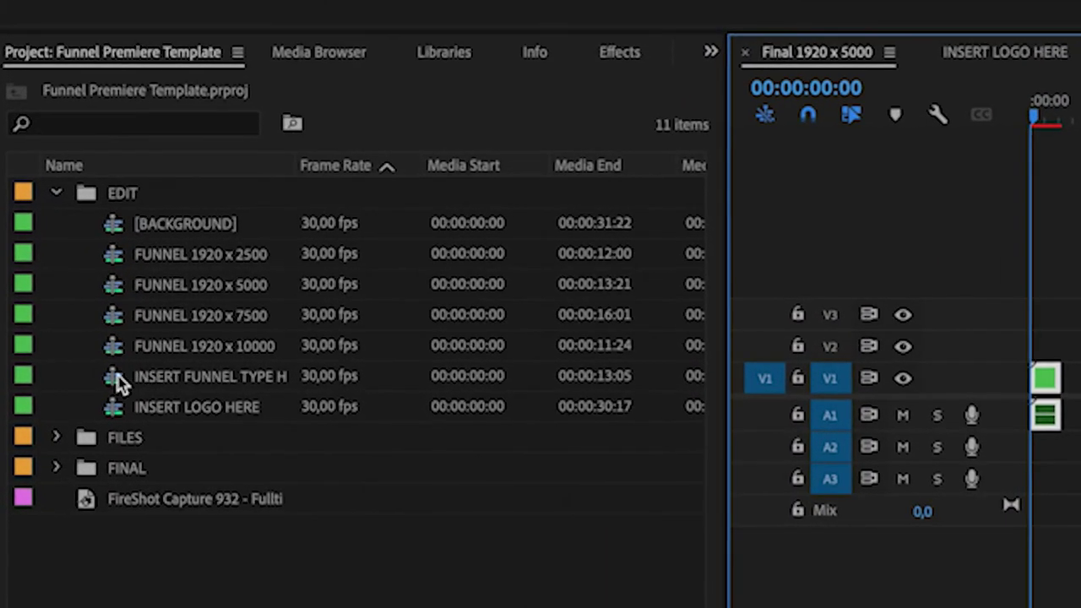
double_click(115, 379)
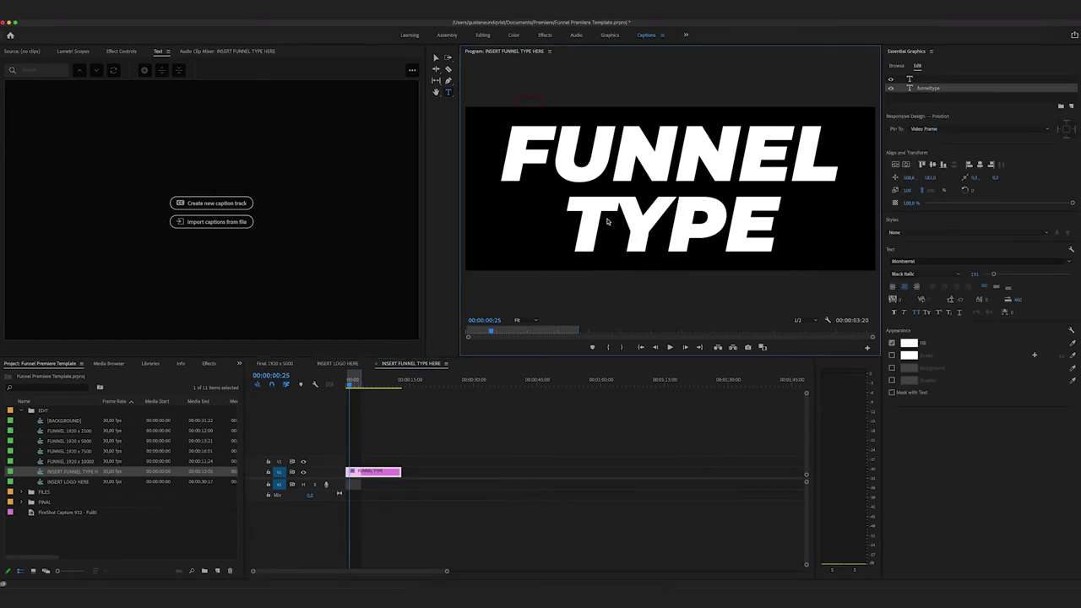
Step: Retype the FUNNEL TYPE title as COURSE / FUNNEL on two lines
double_click(609, 189)
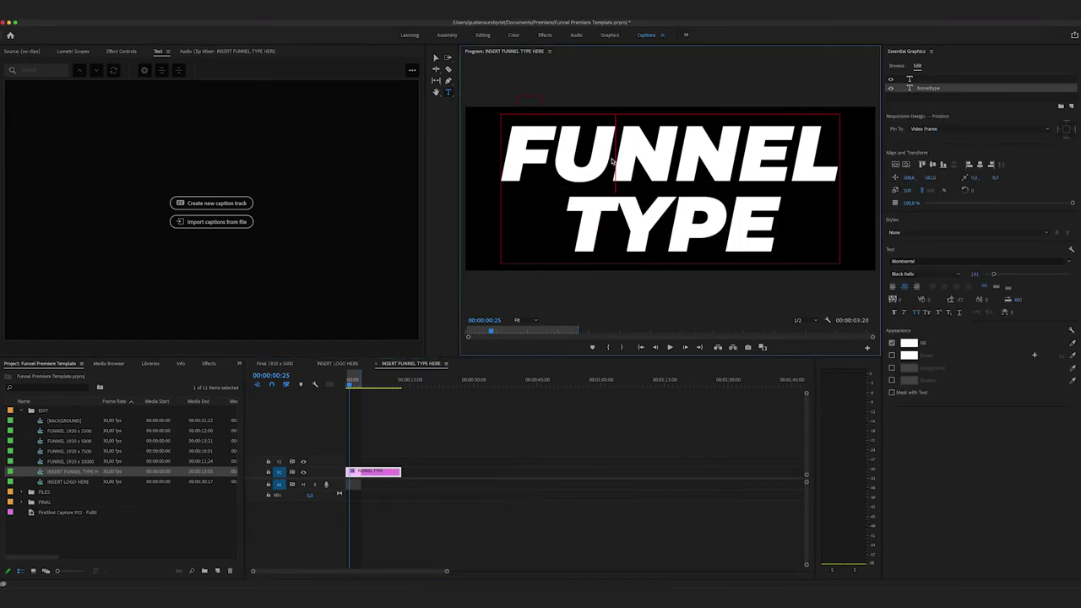
double_click(602, 157)
type("COURSE")
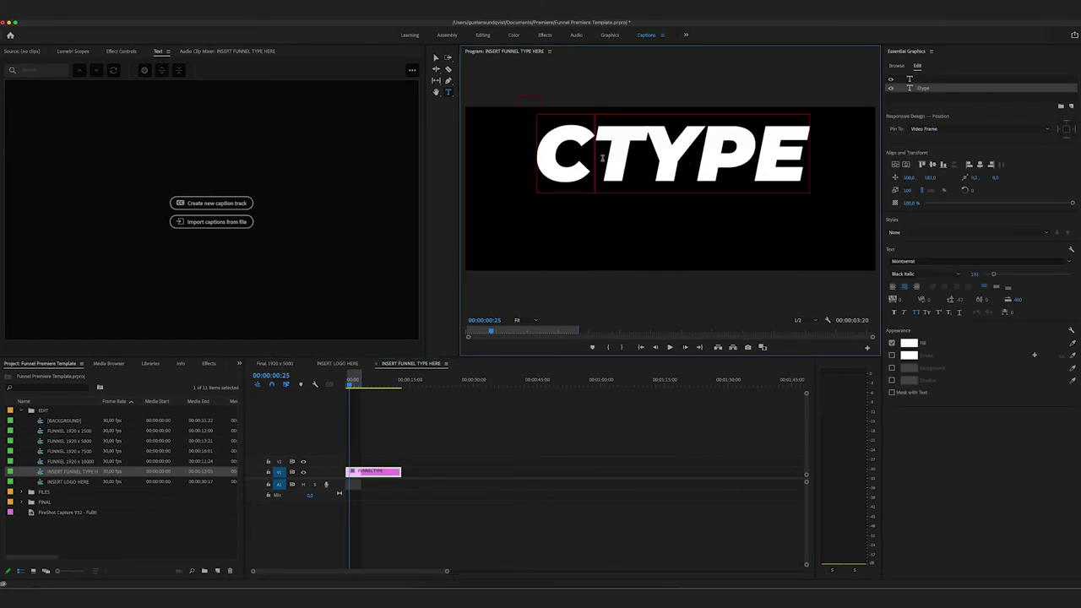
key("Return")
key("Delete")
key("Delete")
key("Delete")
key("Delete")
type("FUNNEL")
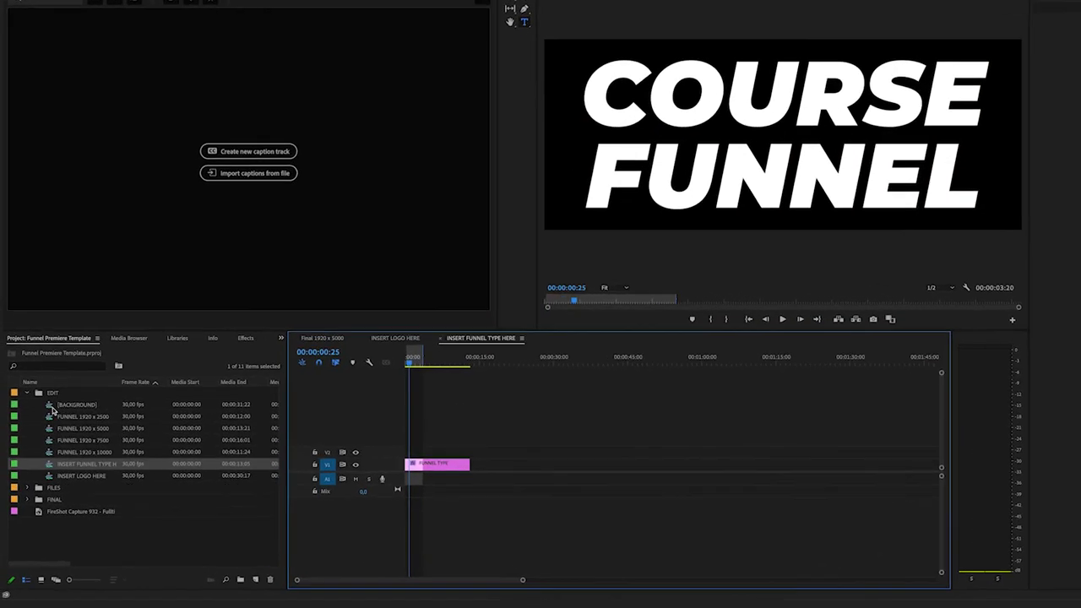
Step: In the [BACKGROUND] sequence, set the COLOR 1 clip to dark teal 1B323D
left_click(42, 421)
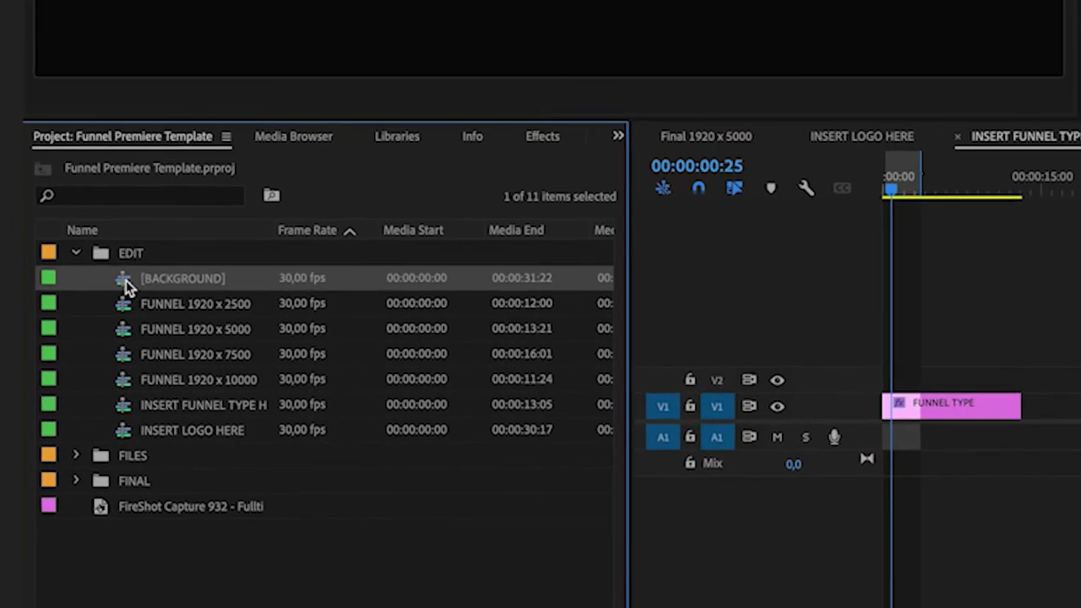
double_click(90, 338)
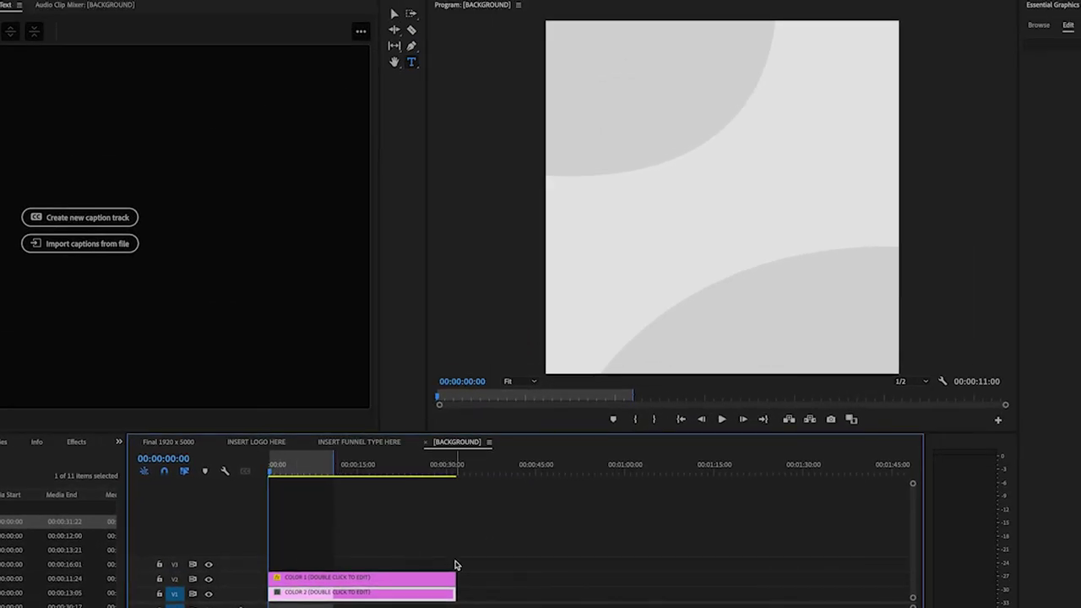
double_click(376, 580)
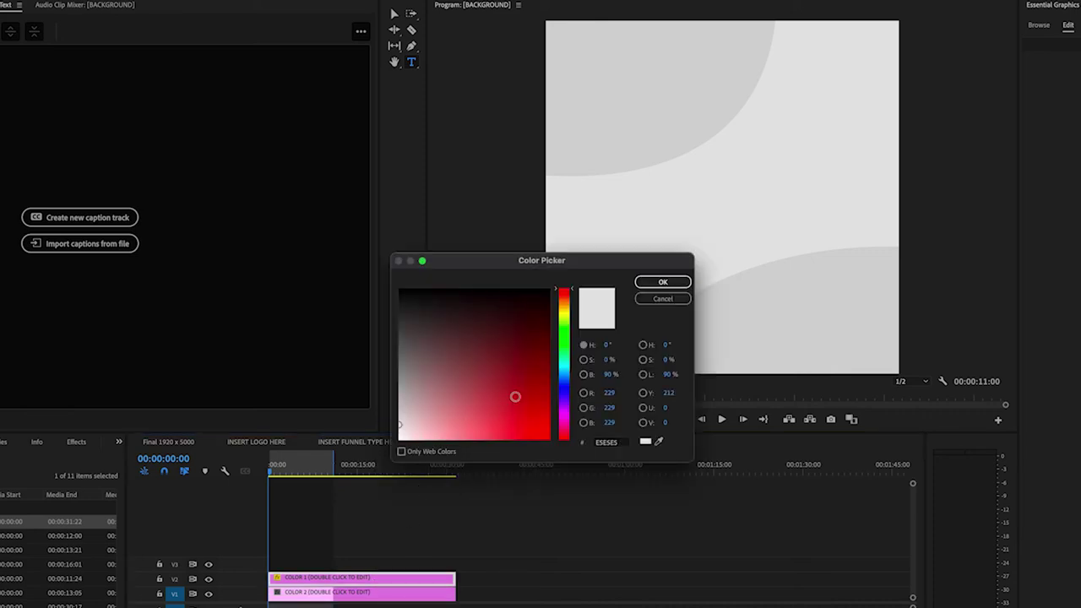
mouse_move(558, 380)
left_mouse_down()
mouse_move(467, 359)
mouse_move(483, 323)
left_mouse_up()
left_click(522, 371)
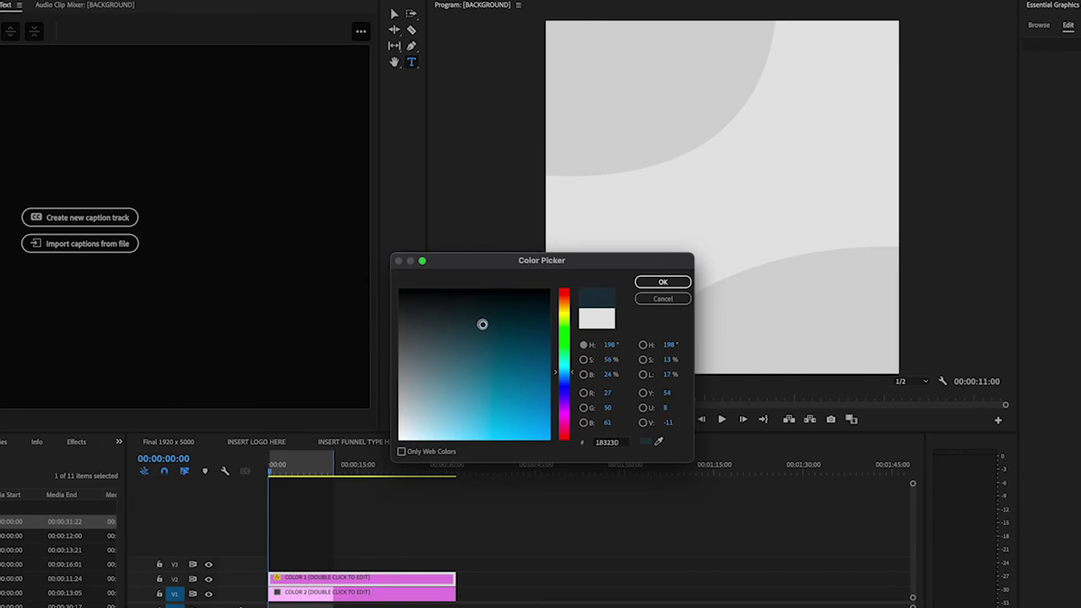
left_click(663, 282)
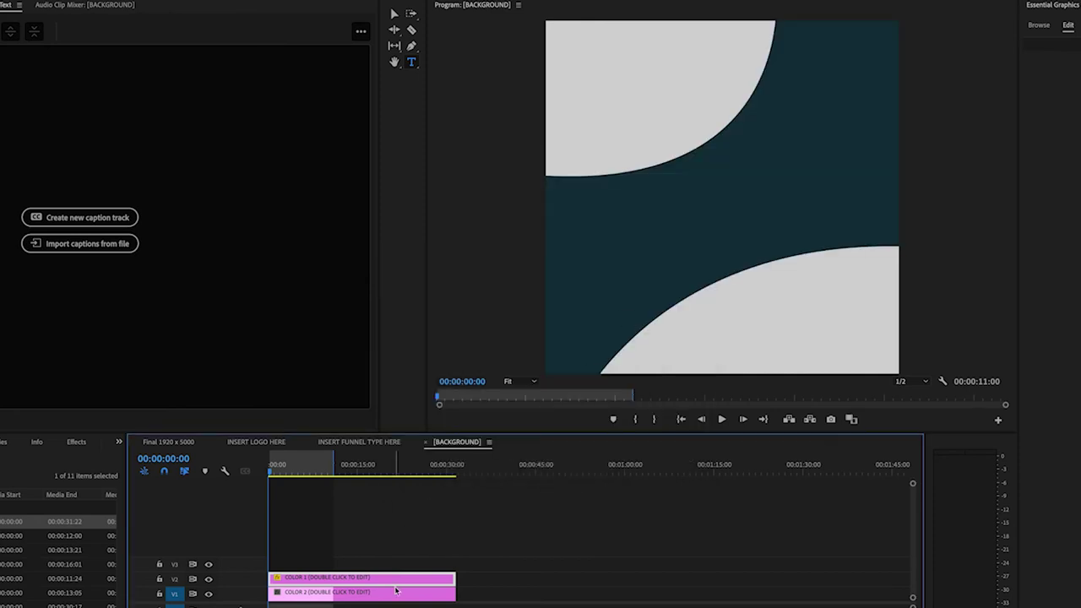
Step: Change the COLOR 2 clip to a dark purple
double_click(395, 591)
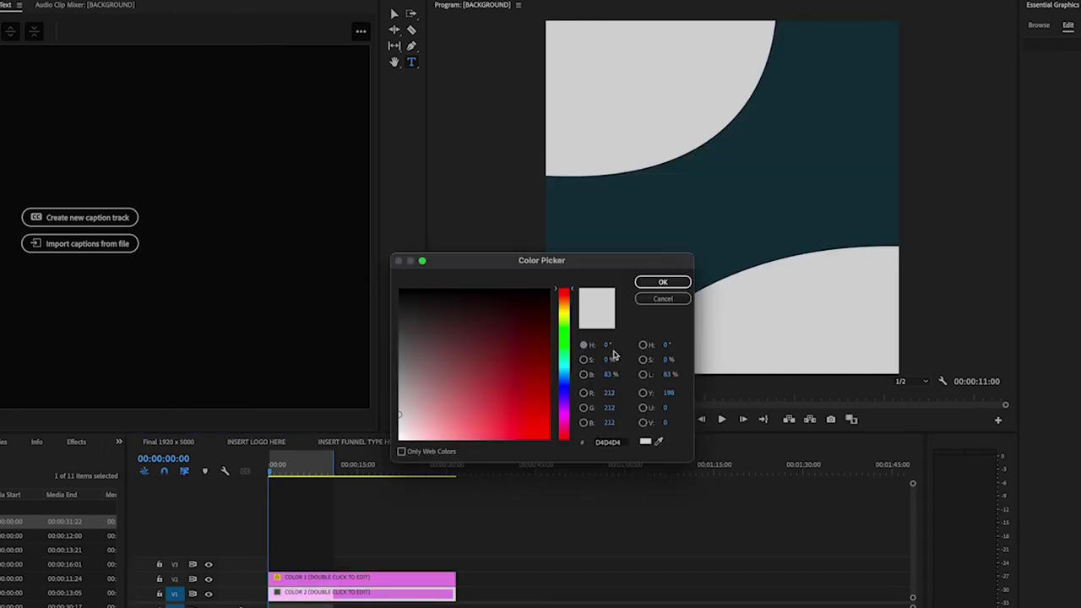
left_click(568, 379)
left_click(662, 282)
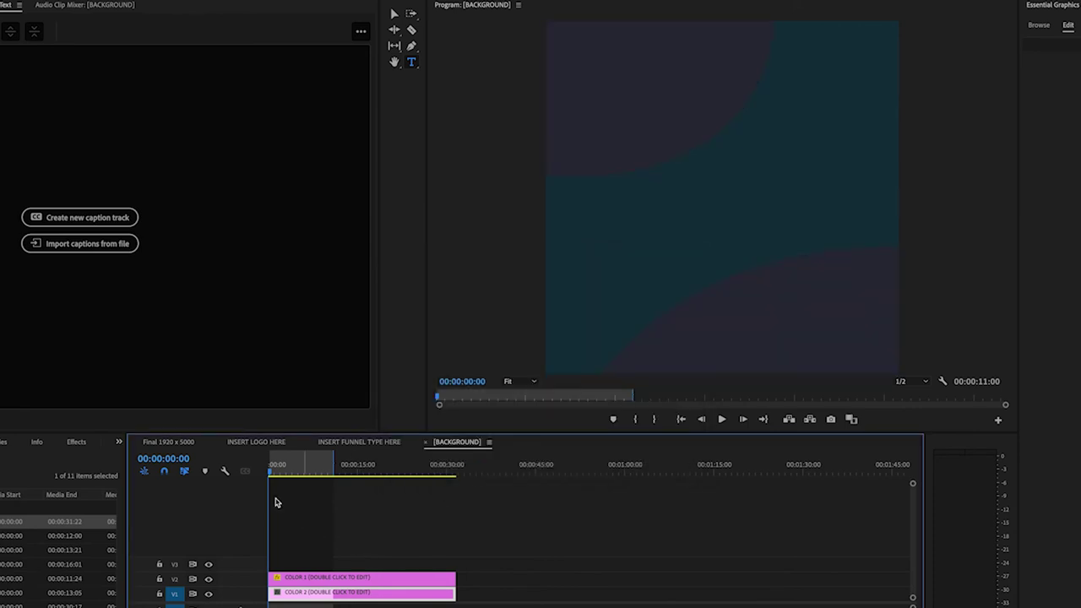
Step: Play the Final 1920 x 5000 sequence through, then return to the first frame
left_click(169, 442)
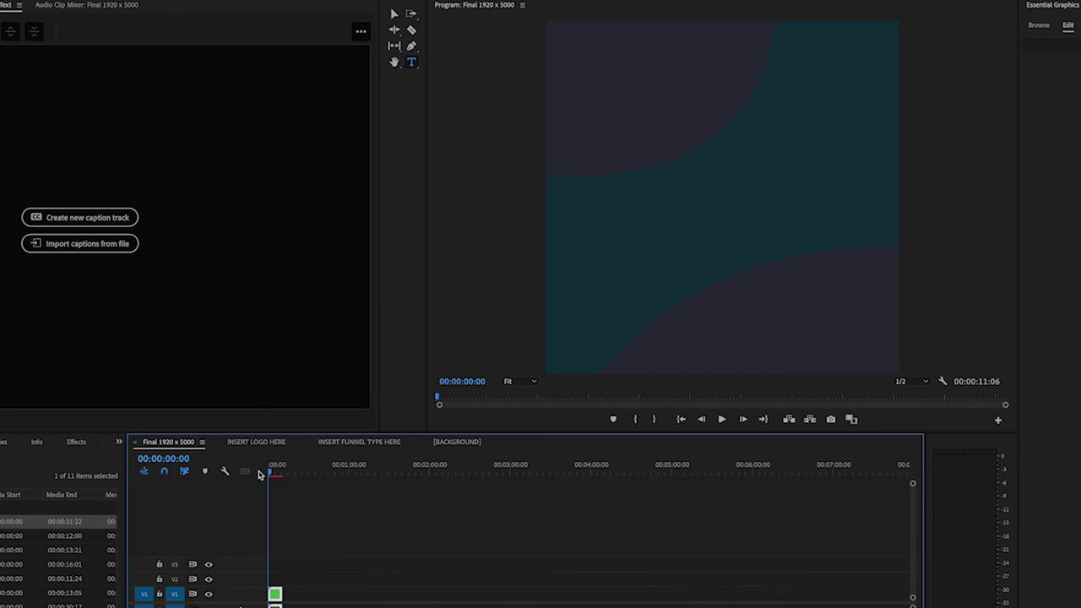
left_click_drag(277, 469, 259, 465)
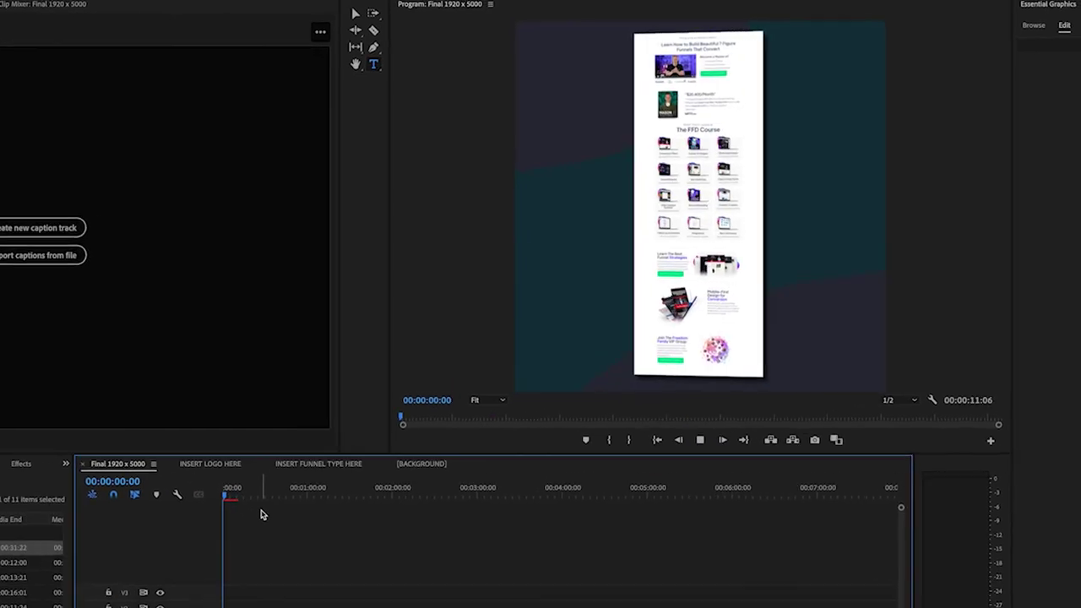
key("space")
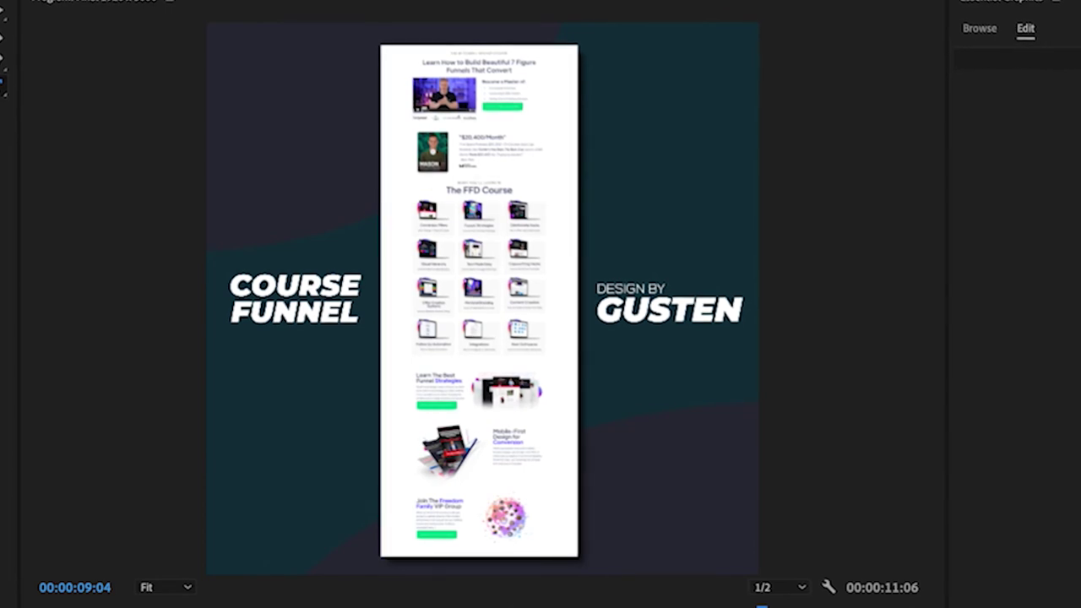
key("Home")
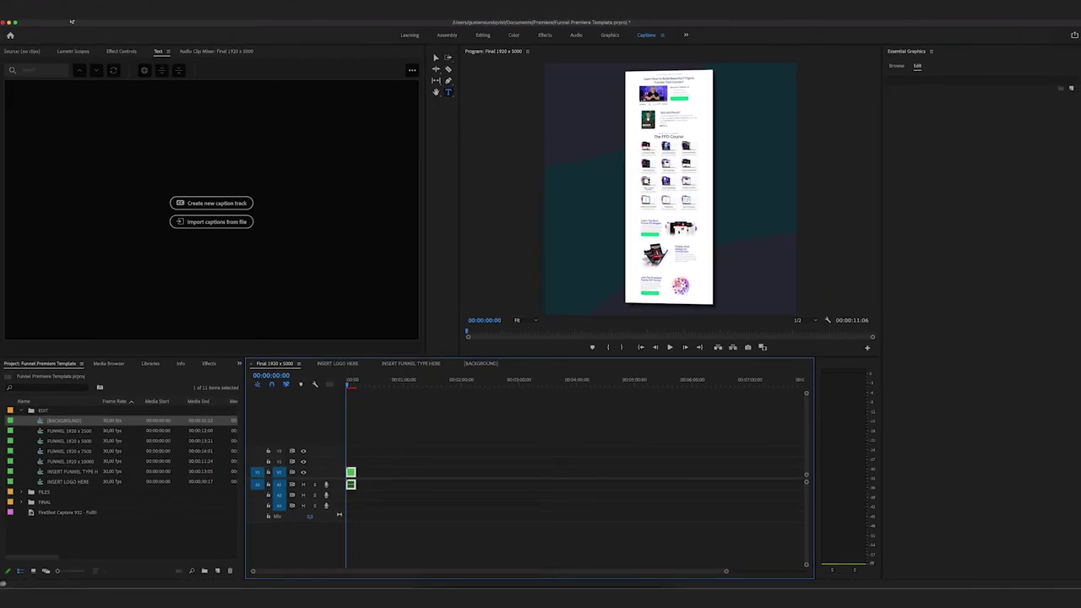
Step: Set up a media export as H.264, Match Source - High bitrate, with Maximum Render Quality on
left_click(73, 18)
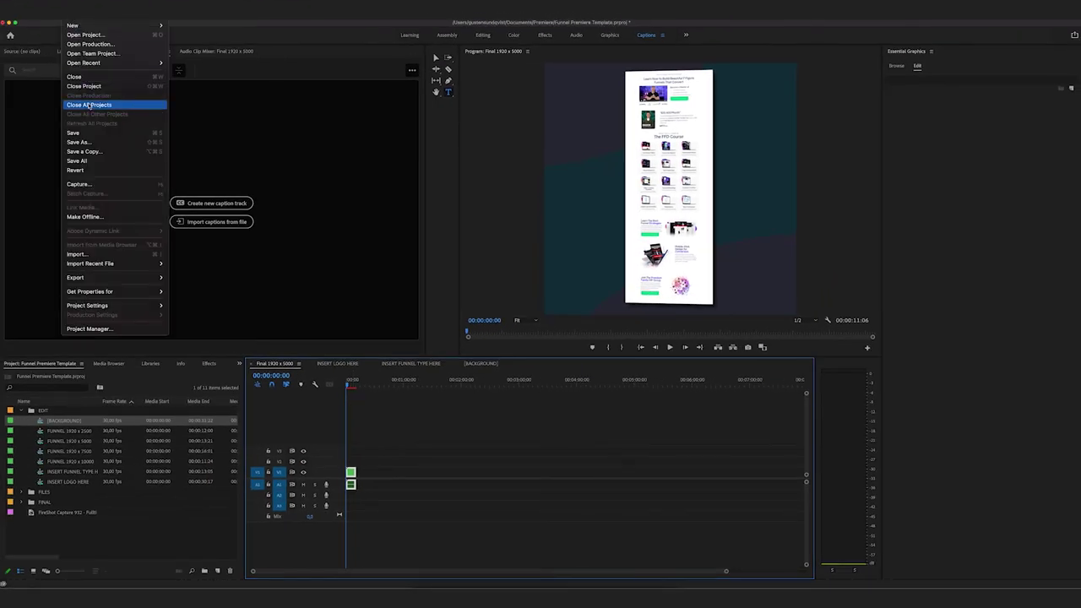
mouse_move(127, 277)
left_click(192, 279)
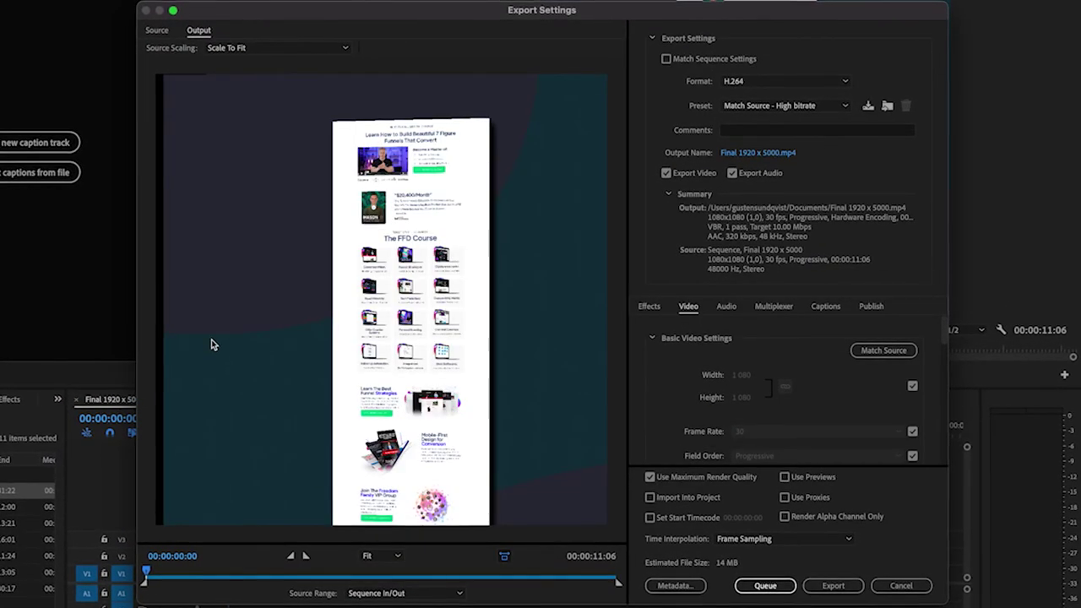
left_click(763, 84)
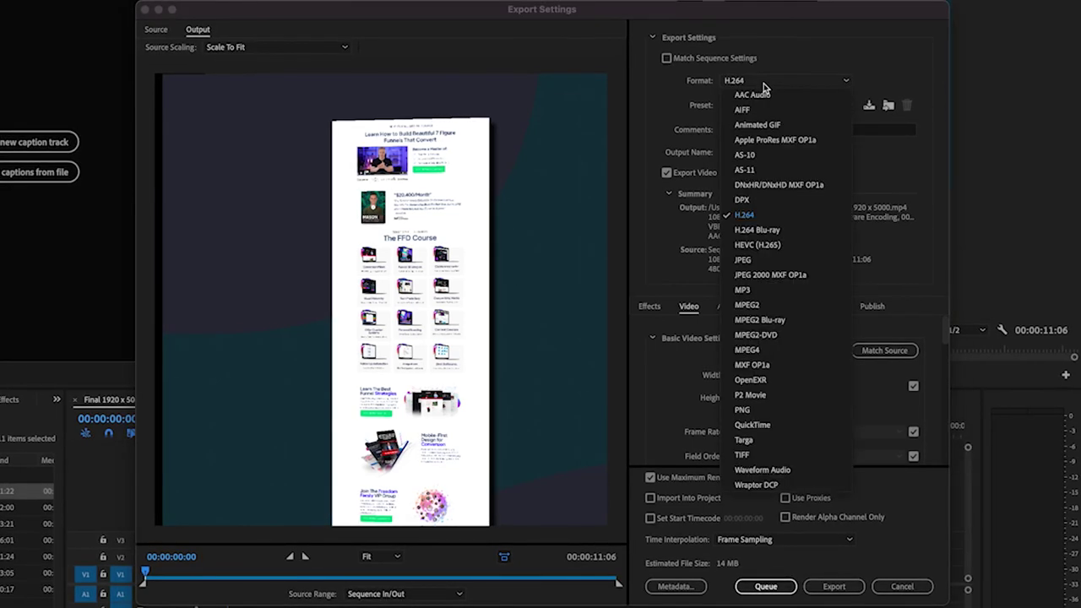
left_click(776, 217)
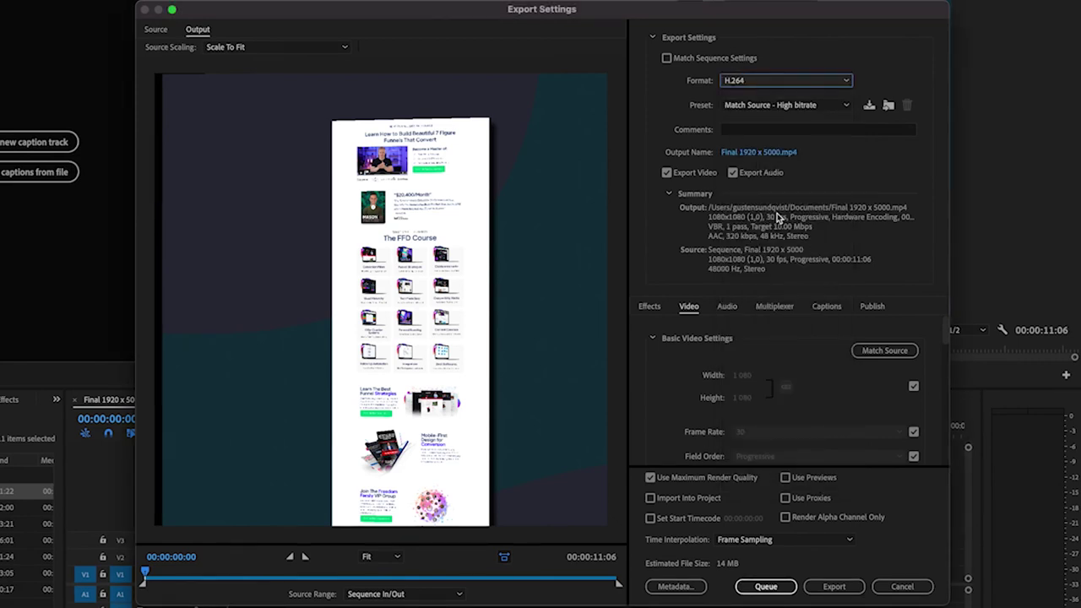
left_click(775, 107)
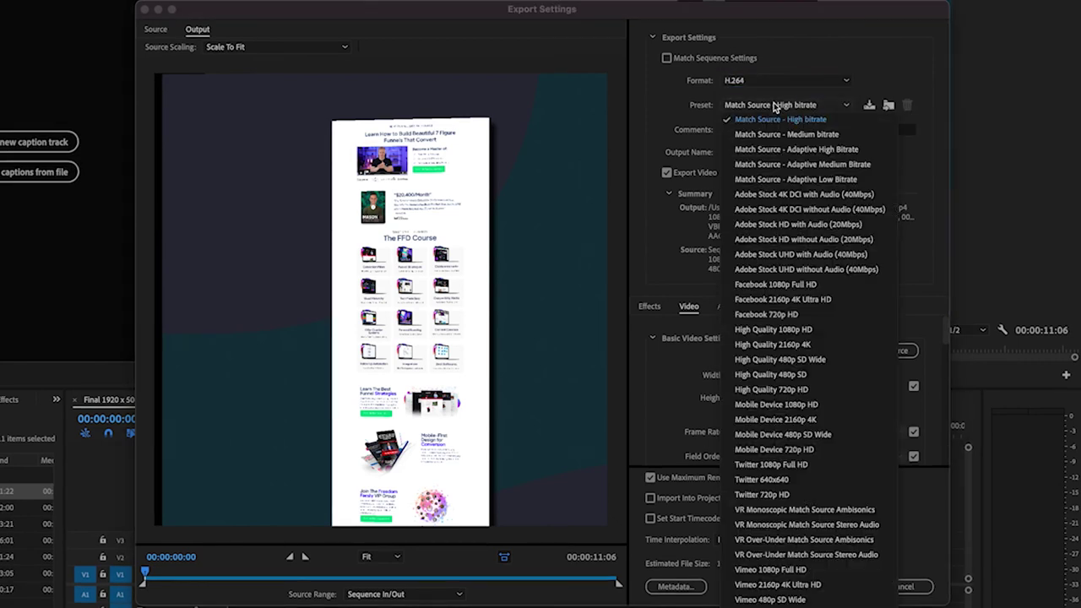
left_click(778, 123)
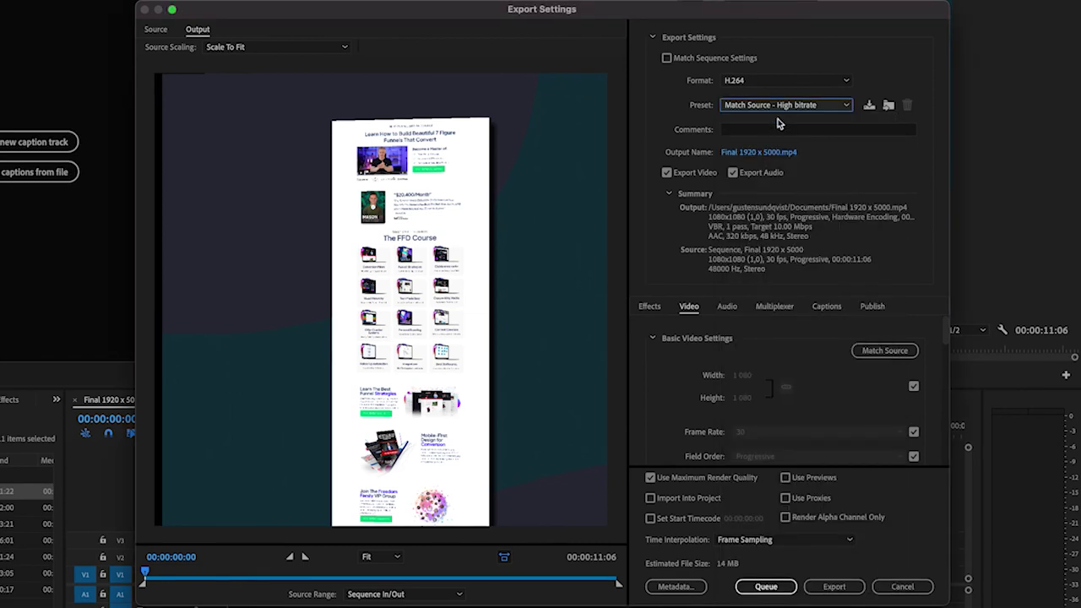
left_click(701, 477)
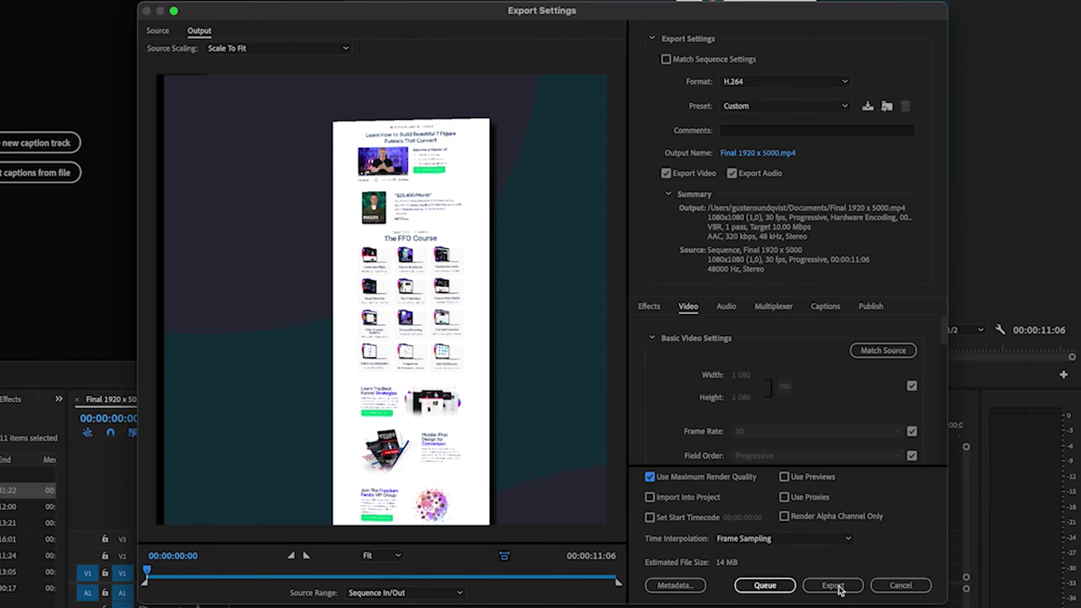
Step: Export Final 1920 x 5000 to an H.264 .mp4 file
left_click(833, 585)
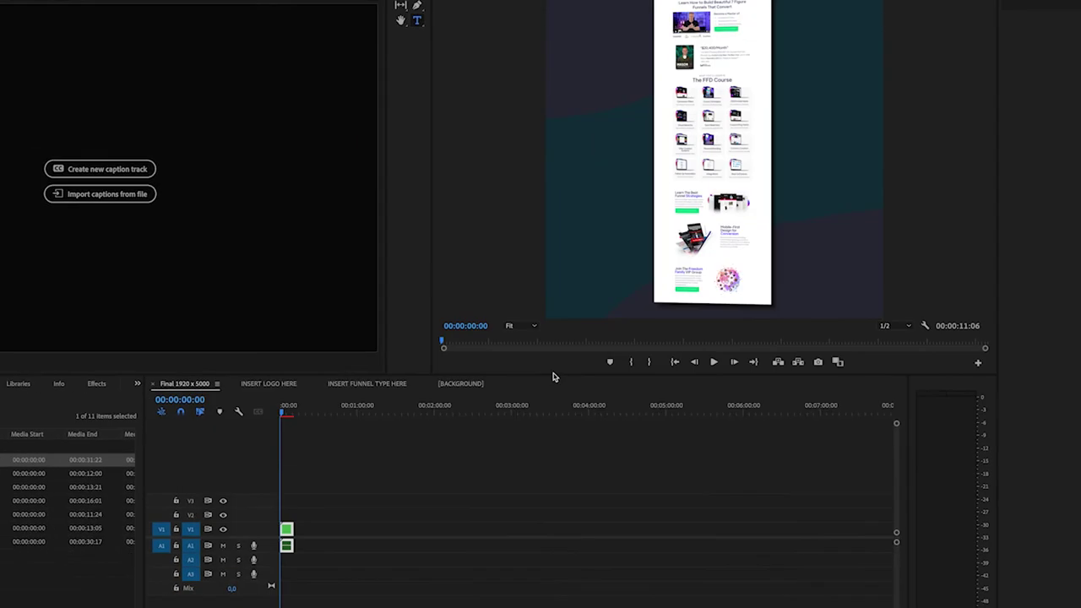